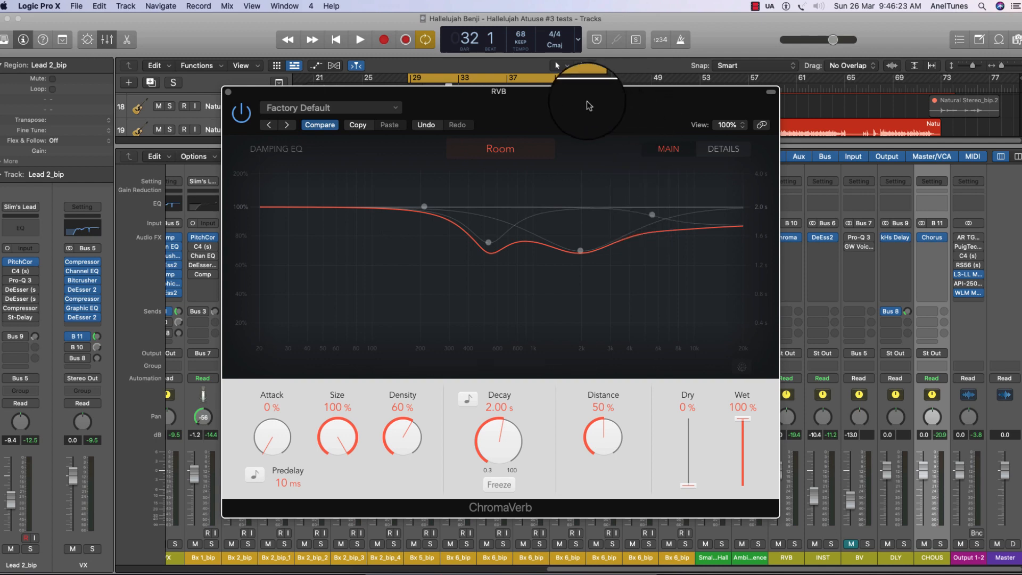
Bypass the ChromaVerb plug-in on the RVB channel and switch it back on
left_click_drag(558, 98, 578, 100)
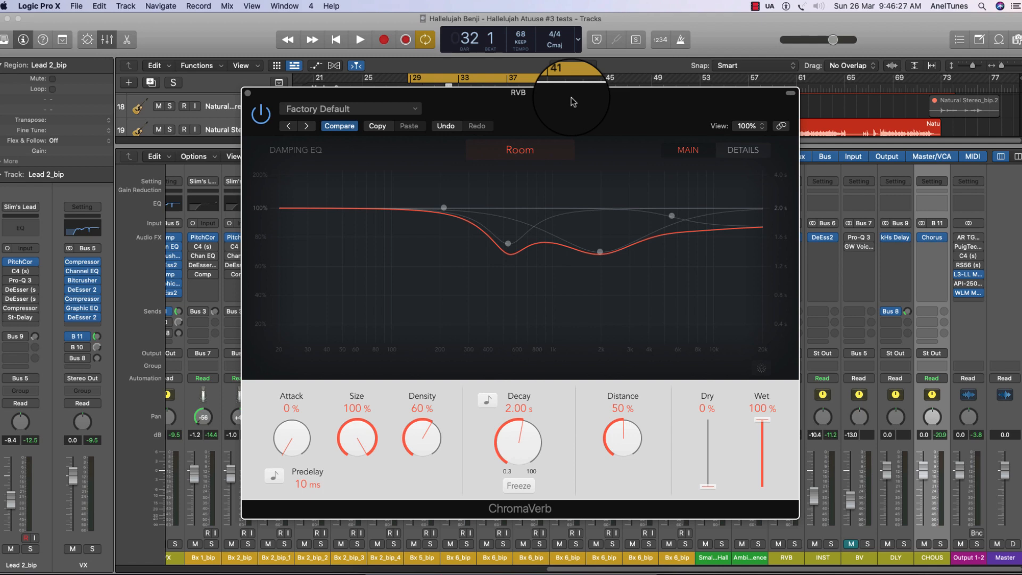
left_click_drag(573, 101, 595, 118)
left_click(267, 100)
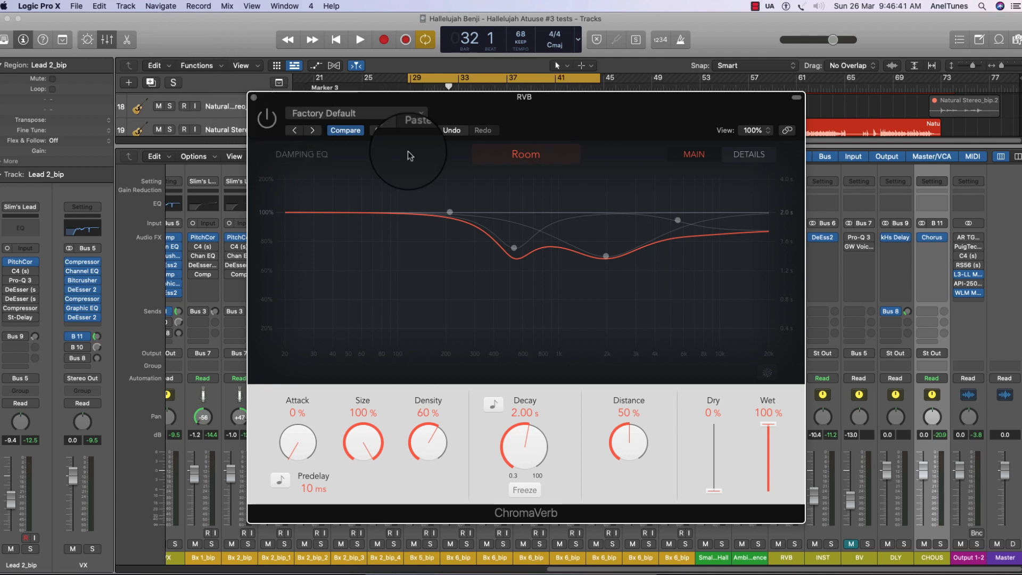
left_click(267, 118)
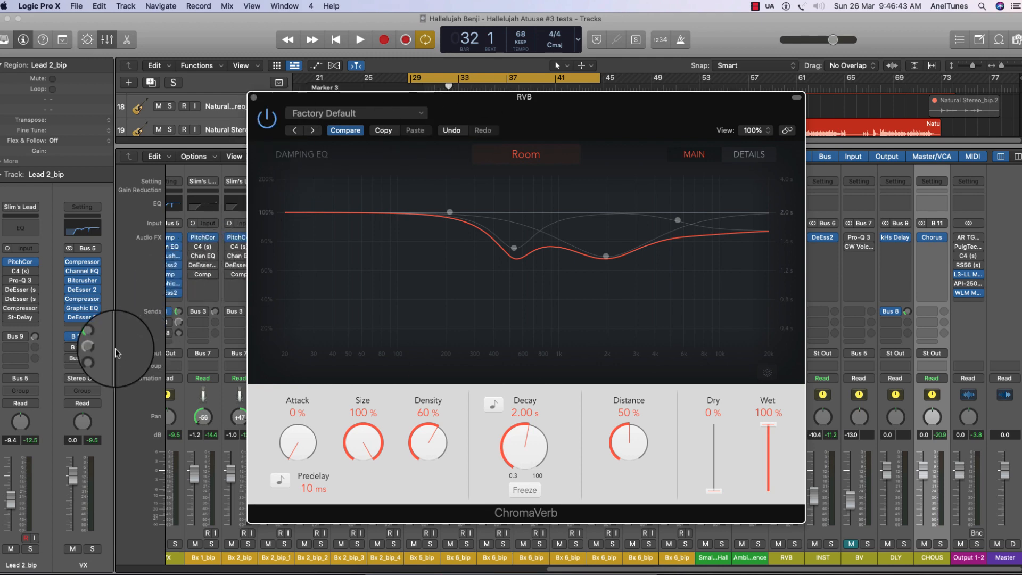
Play a short part of the cycled section, stop playback and close the ChromaVerb window
left_click_drag(512, 110, 528, 115)
key("space")
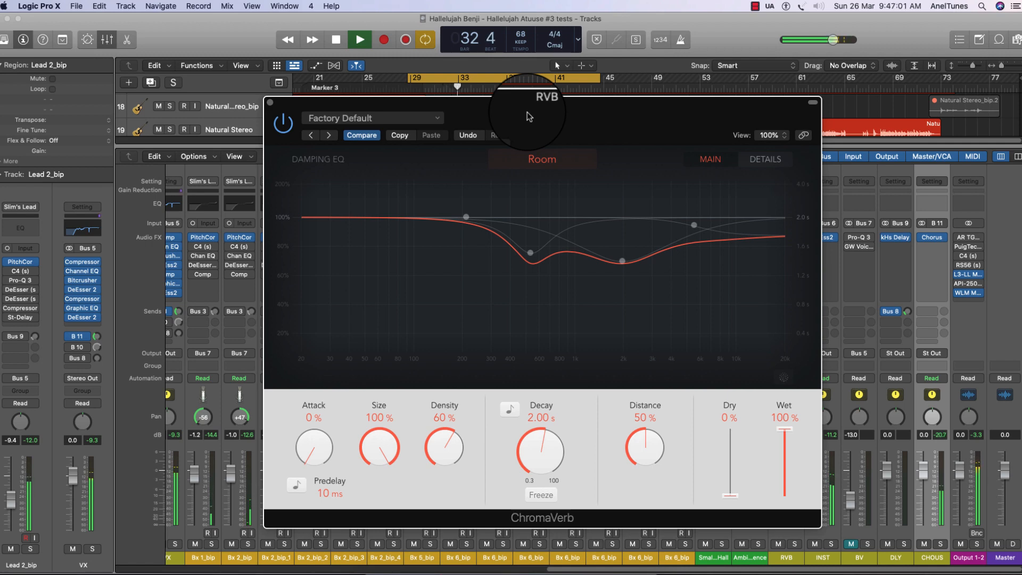
key("space")
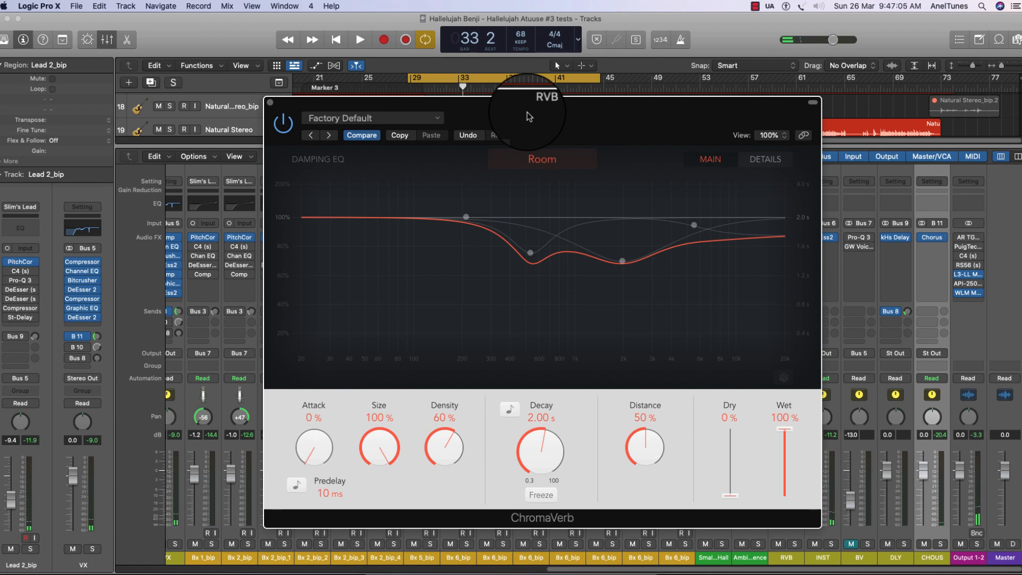
left_click_drag(589, 114, 566, 111)
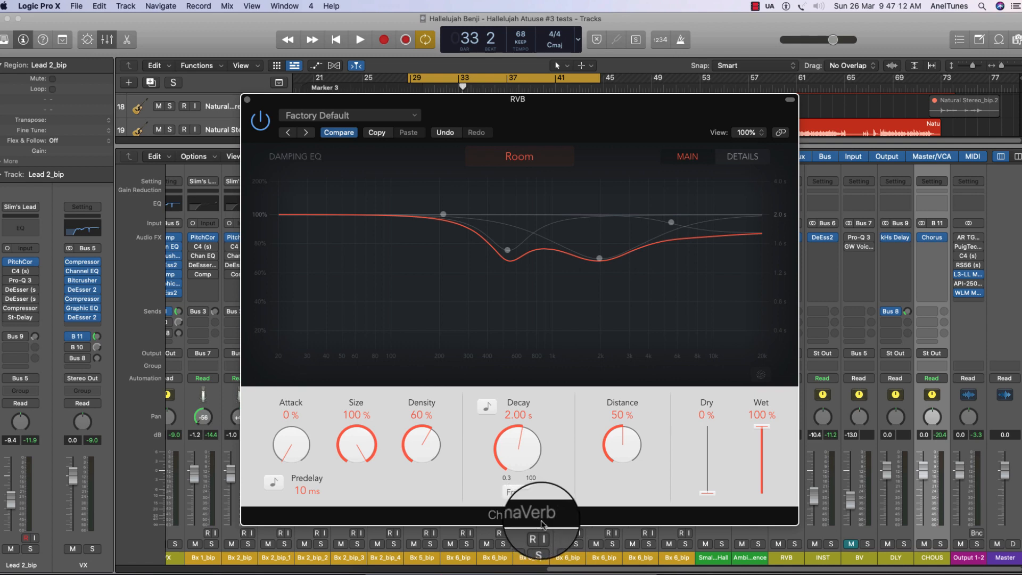
left_click_drag(575, 107, 498, 106)
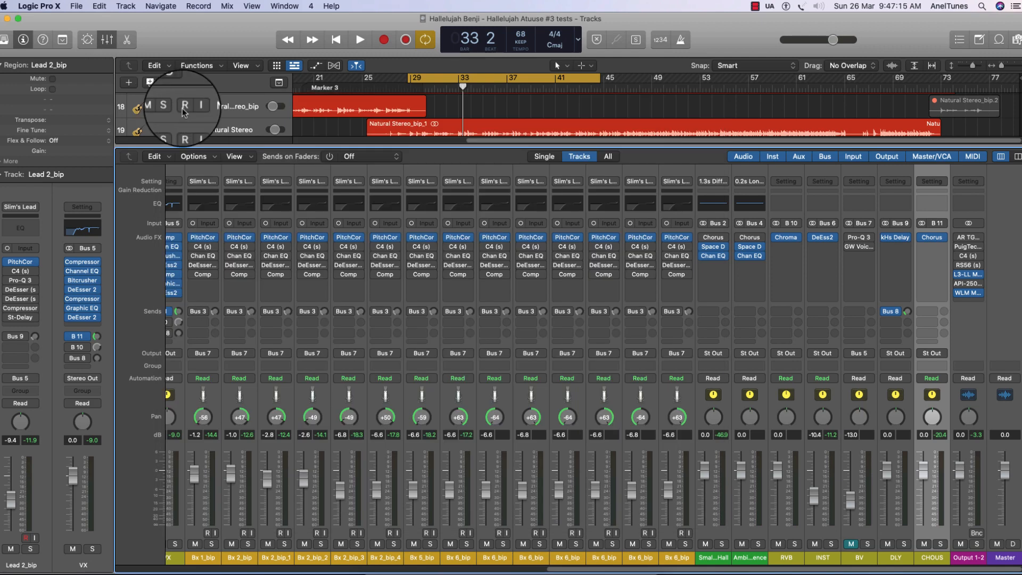
left_click(170, 98)
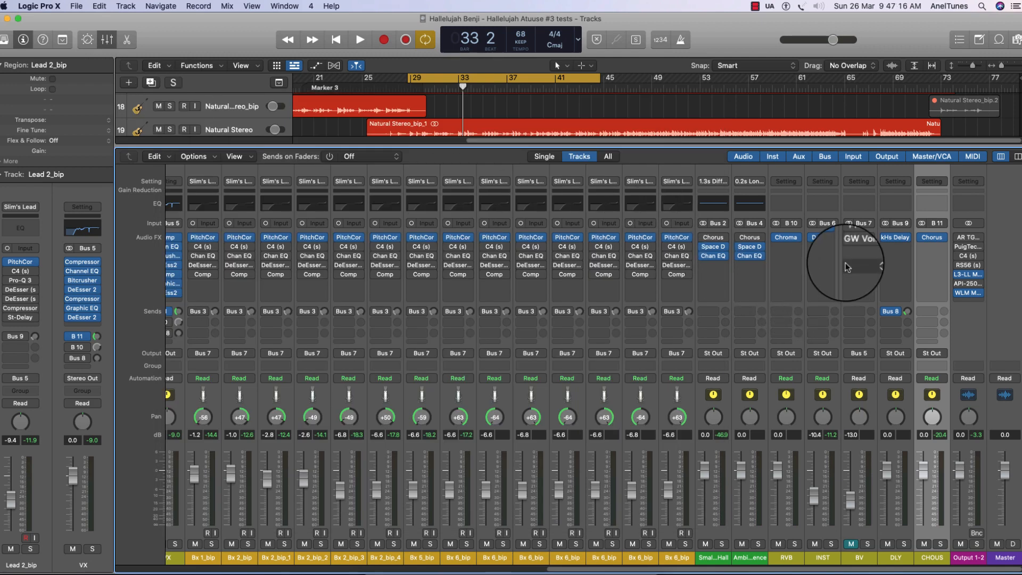
Insert the Space Designer reverb in the empty effect slot below ChromaVerb on the RVB channel
left_click(796, 249)
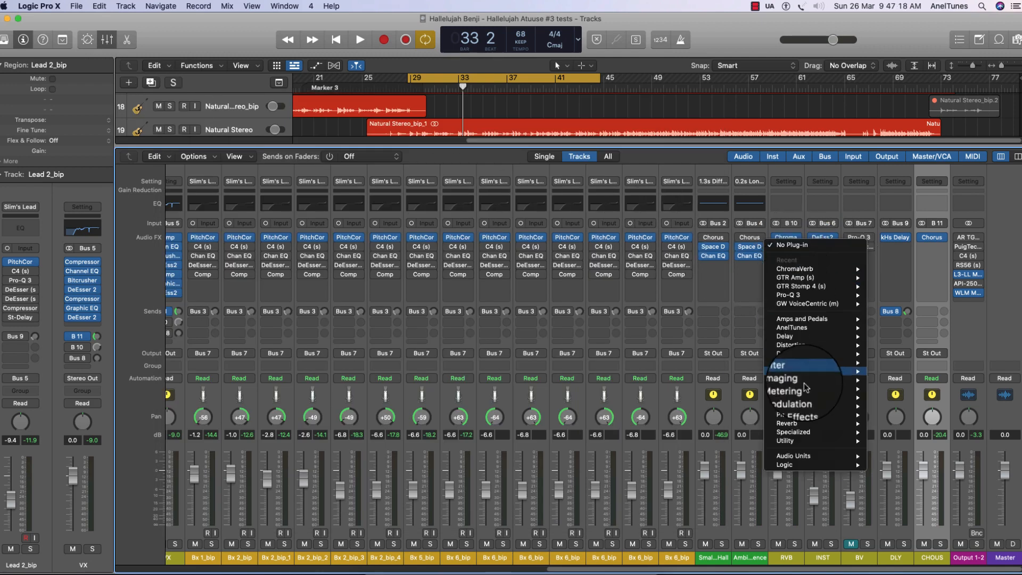
mouse_move(834, 423)
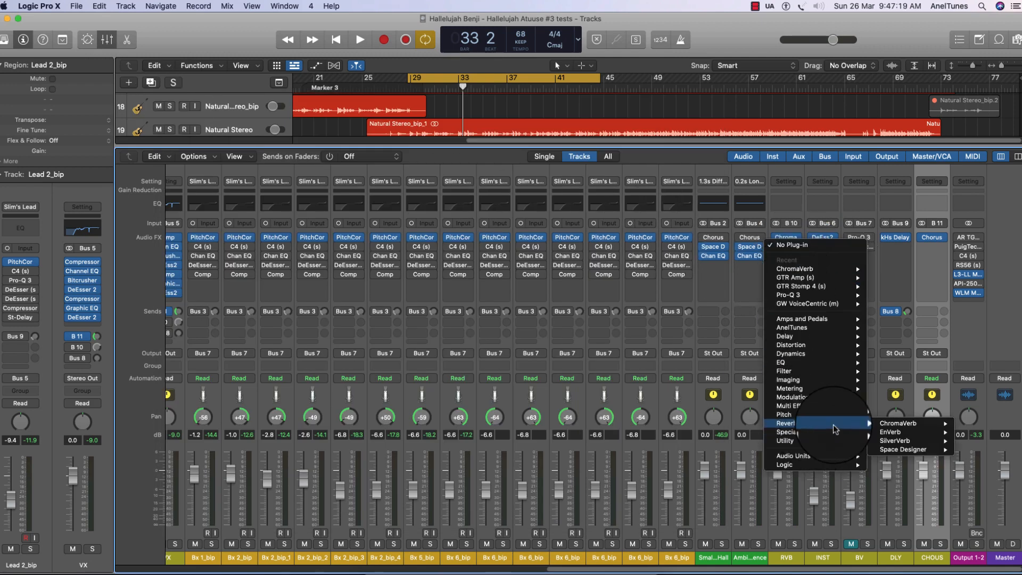
left_click(907, 450)
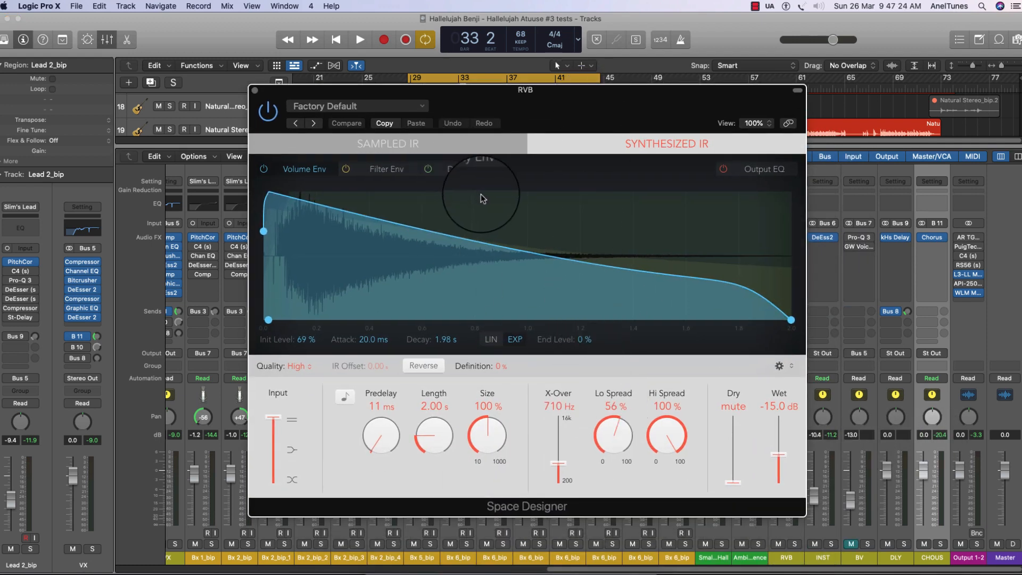
Close Space Designer and reopen the ChromaVerb plug-in on the RVB channel
left_click(256, 91)
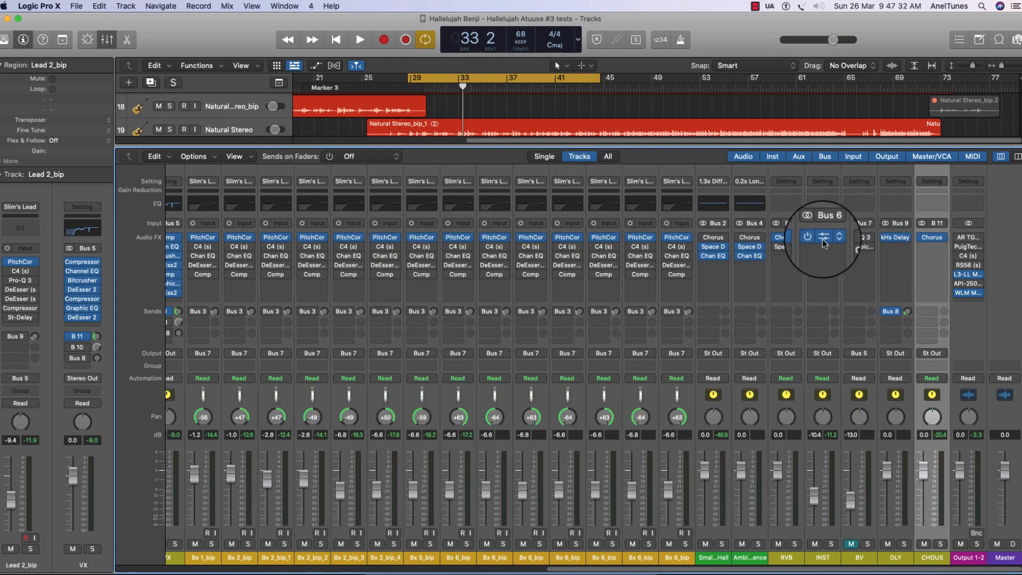
left_click(788, 240)
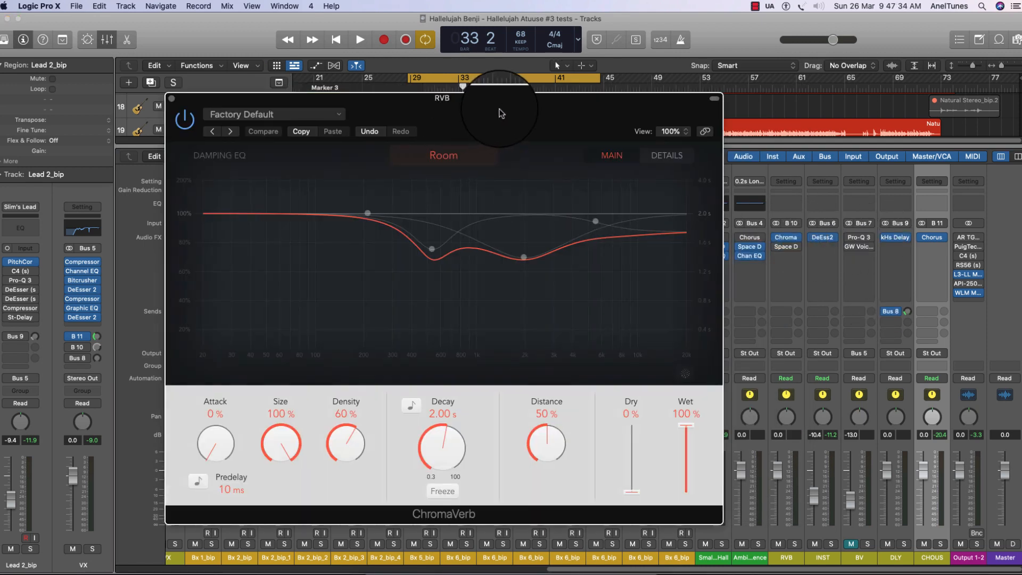
left_click_drag(502, 102, 532, 104)
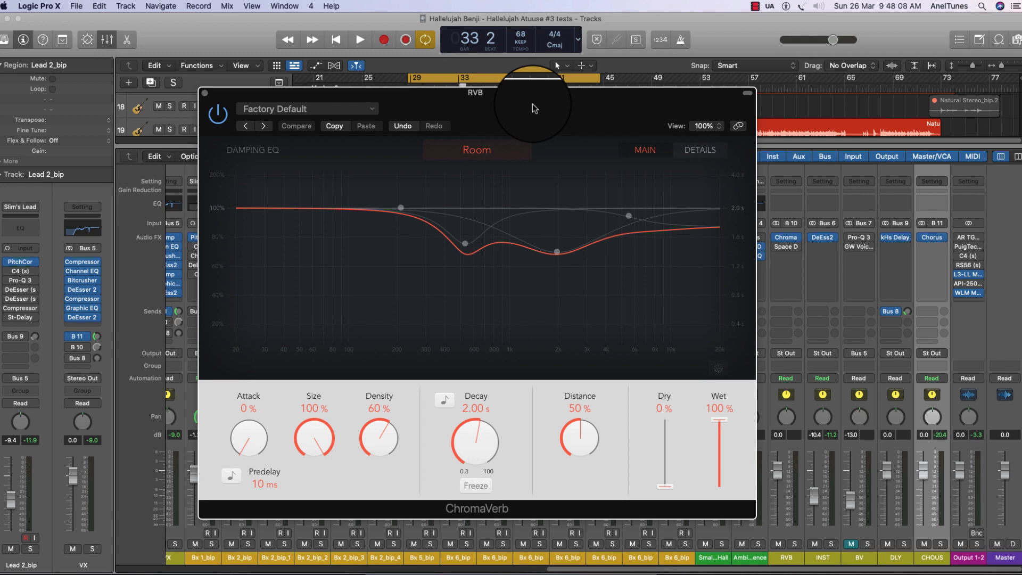
left_click_drag(559, 105, 599, 107)
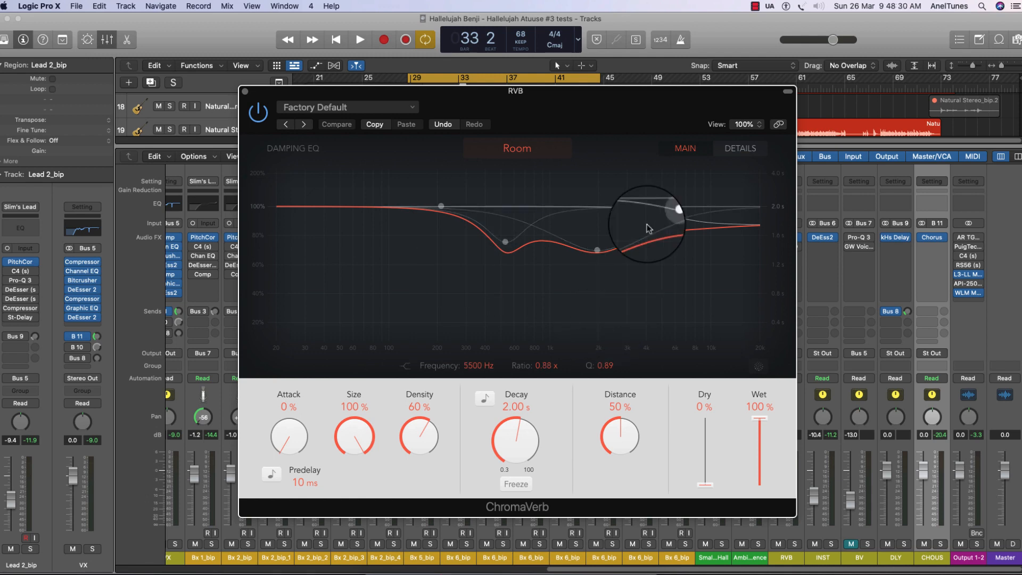
left_click_drag(630, 91, 640, 96)
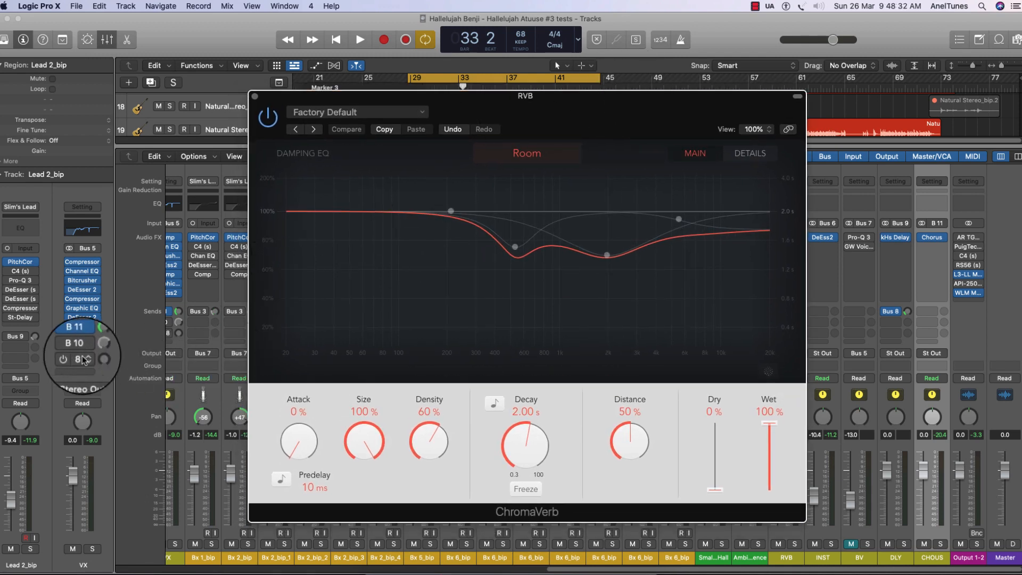
Enable the B 10 send on the VX channel and play part of the cycled section to hear the reverb
left_click(65, 349)
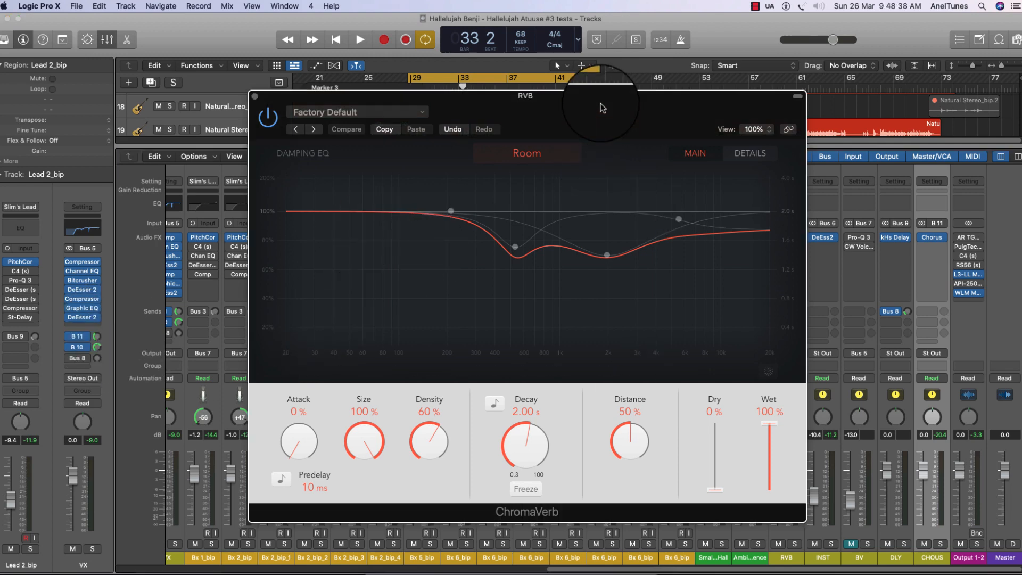
left_click_drag(602, 107, 597, 99)
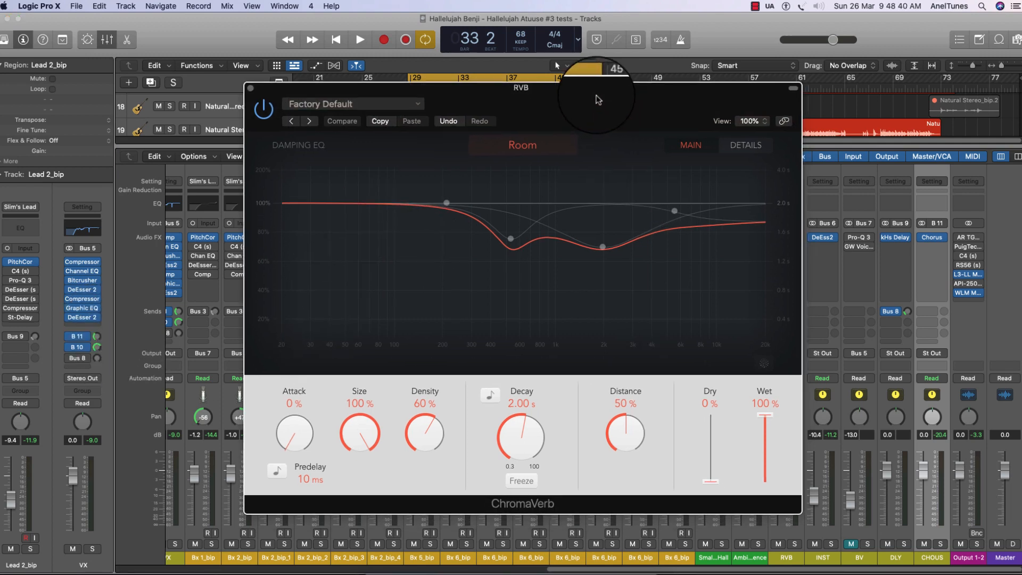
key("space")
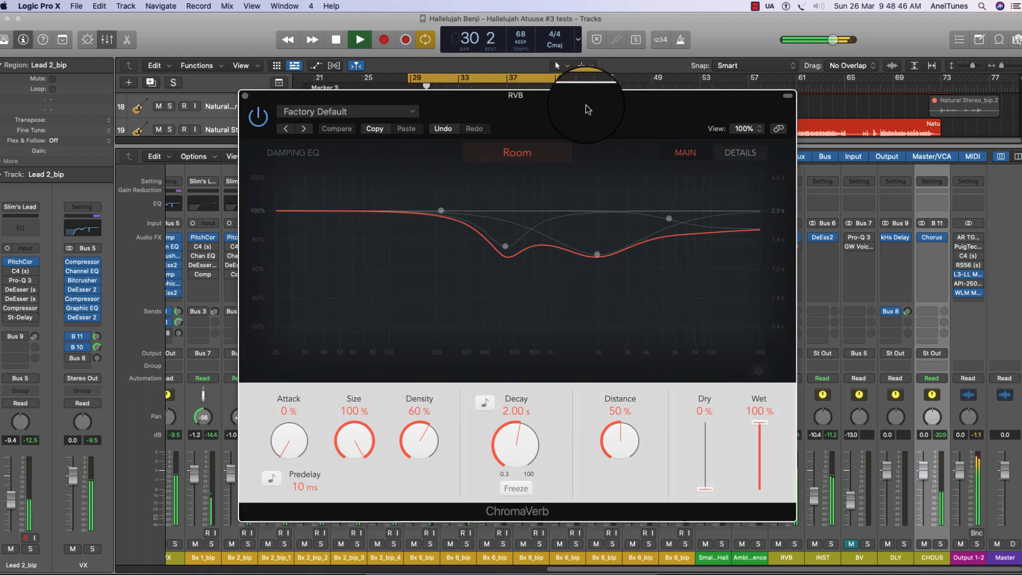
left_click_drag(586, 104, 581, 116)
key("space")
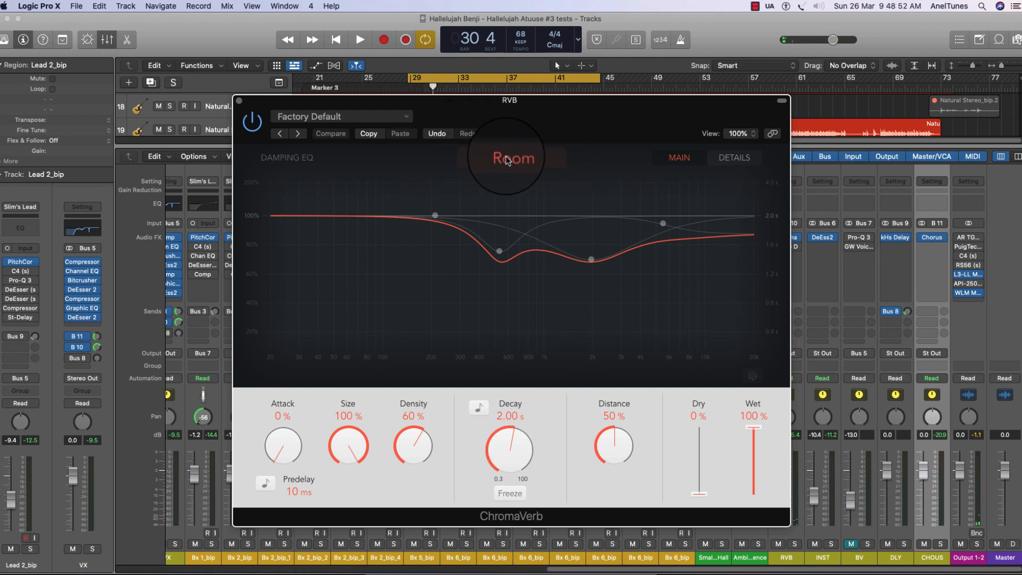
Recall the default setting in ChromaVerb on the RVB channel
left_click(362, 116)
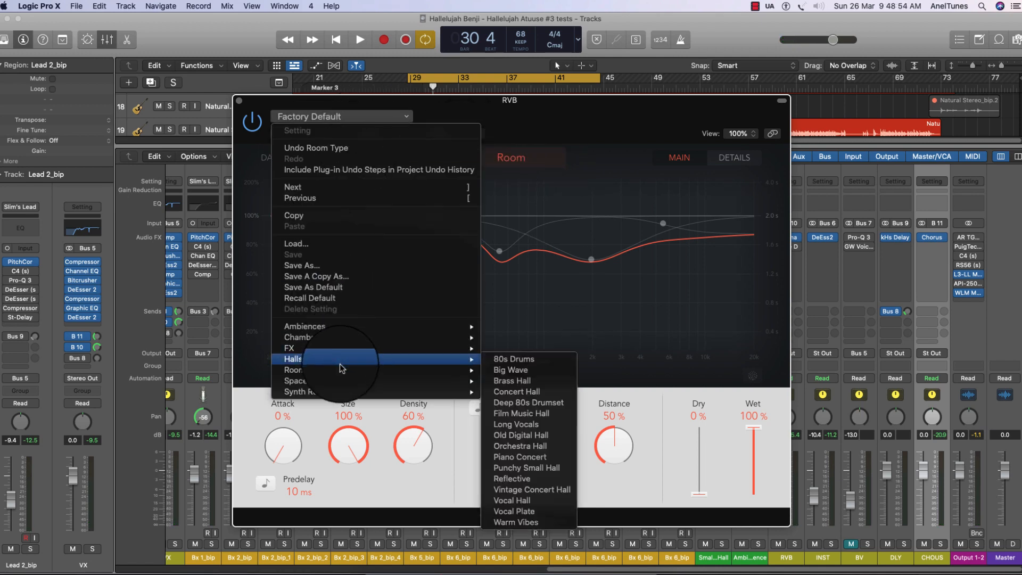
mouse_move(334, 350)
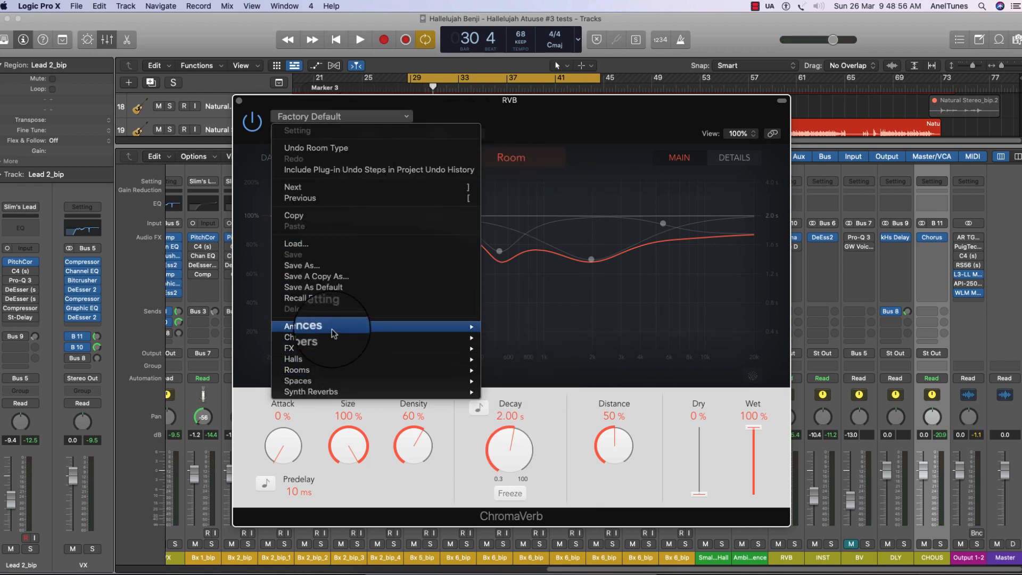
left_click(337, 298)
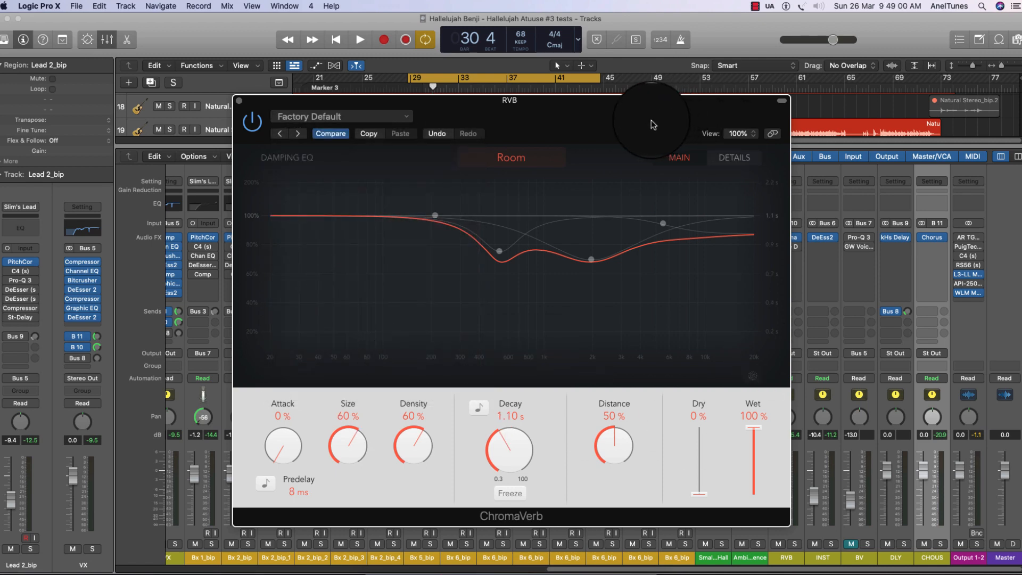
Play part of the cycled section to hear the default ChromaVerb setting, and stop playback
mouse_move(634, 118)
left_mouse_down()
mouse_move(644, 102)
mouse_move(629, 102)
left_mouse_up()
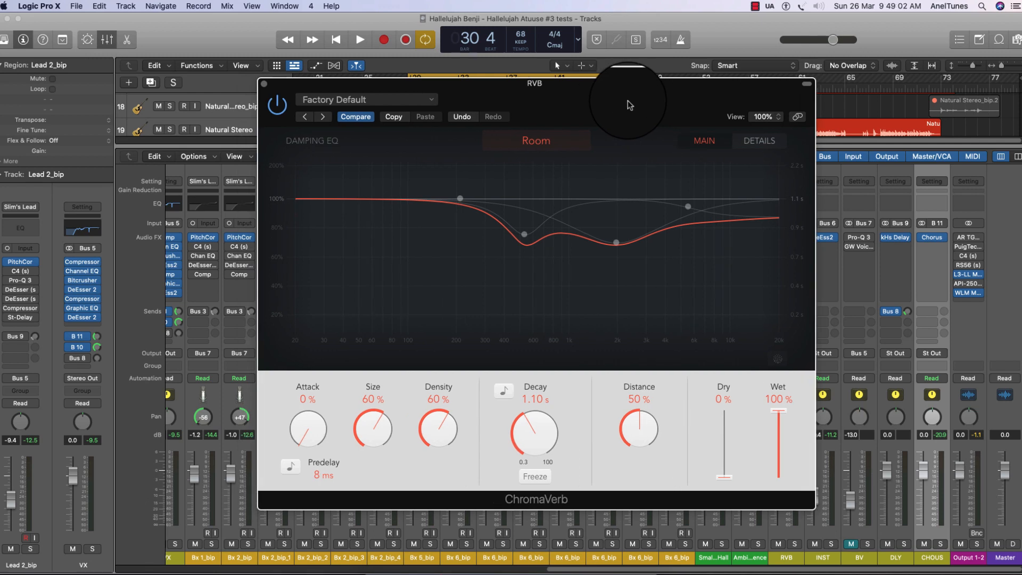
left_click_drag(668, 415, 658, 414)
key("space")
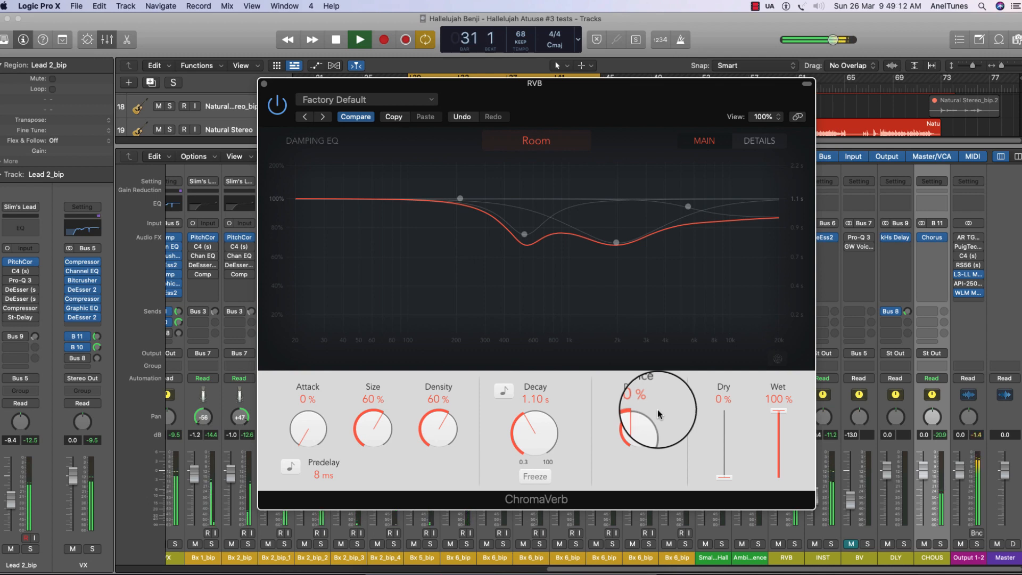
key("space")
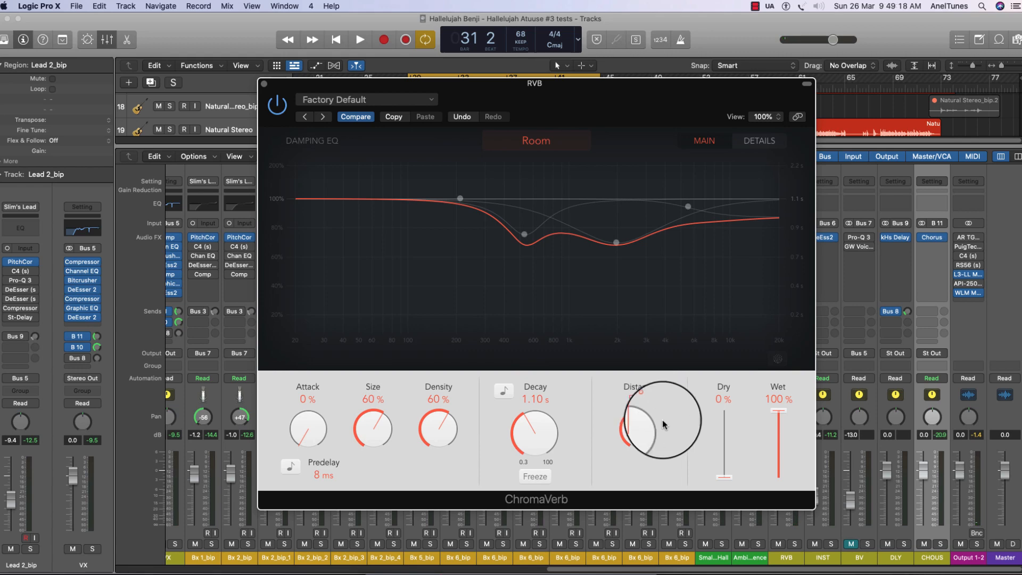
Play the cycled section and audition ChromaVerb's Chamber, Concert Hall, Theatre and Synth Hall room types
left_click_drag(576, 90, 555, 95)
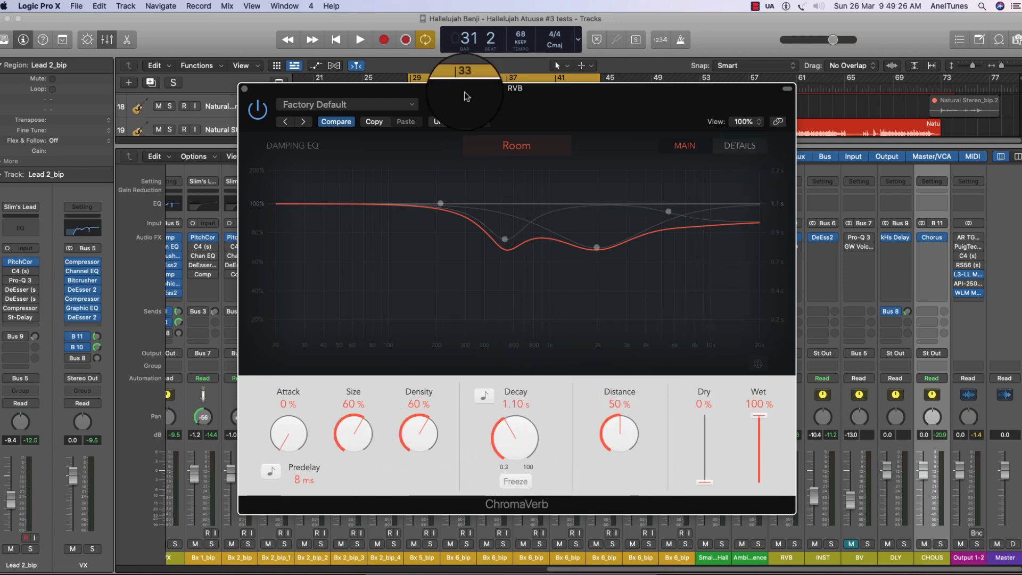
left_click_drag(557, 97, 548, 92)
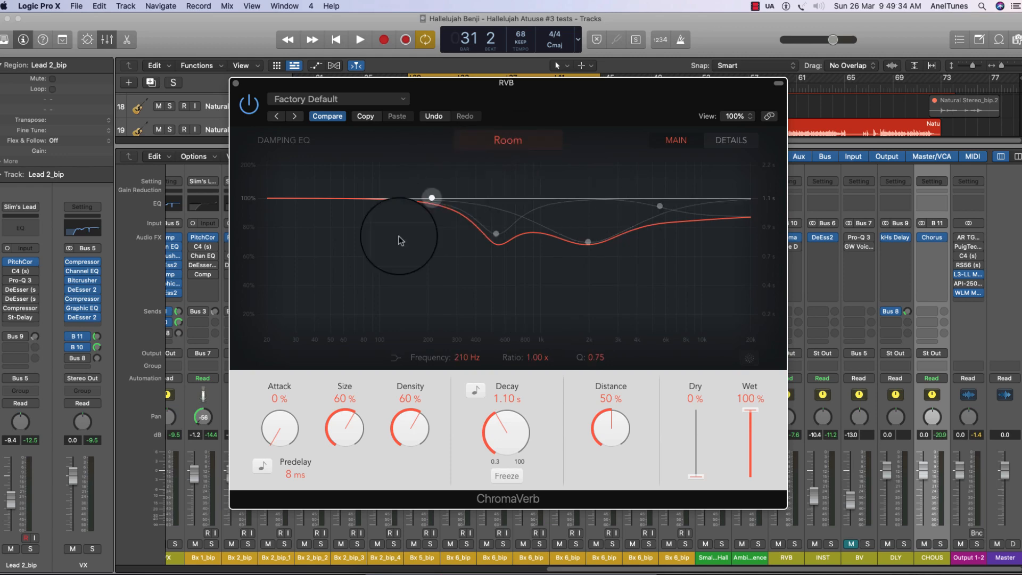
left_click(506, 143)
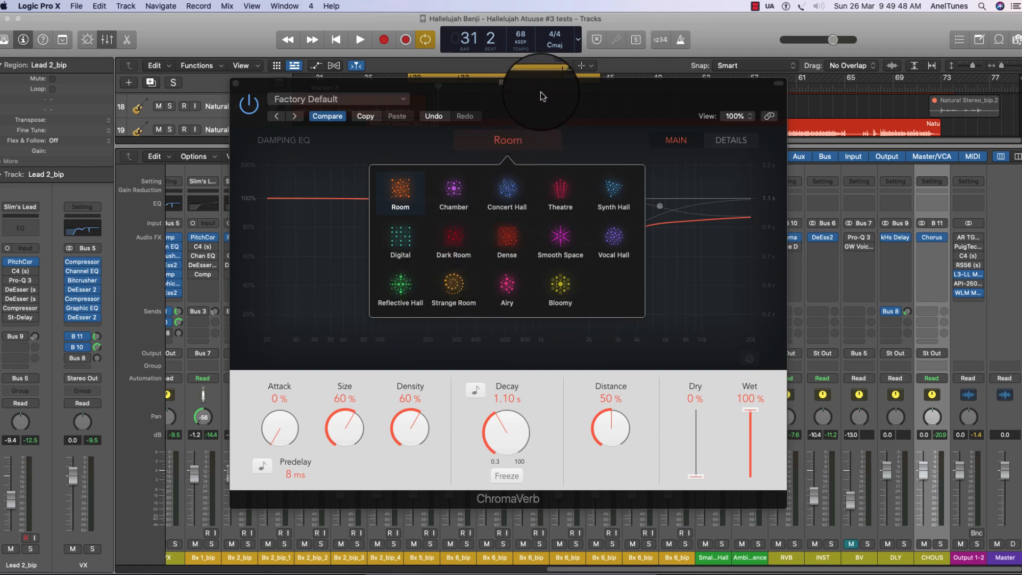
key("space")
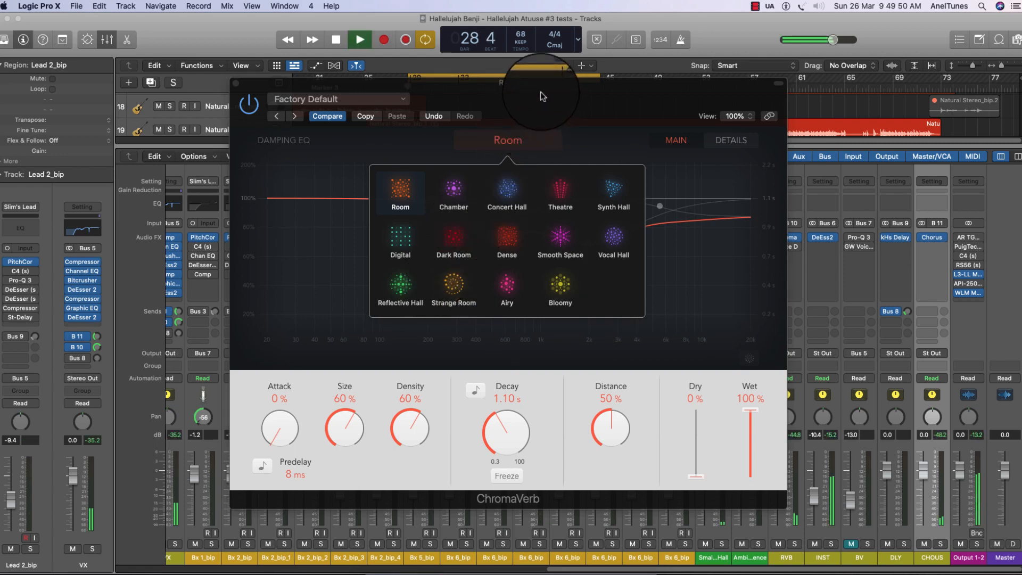
left_click(454, 192)
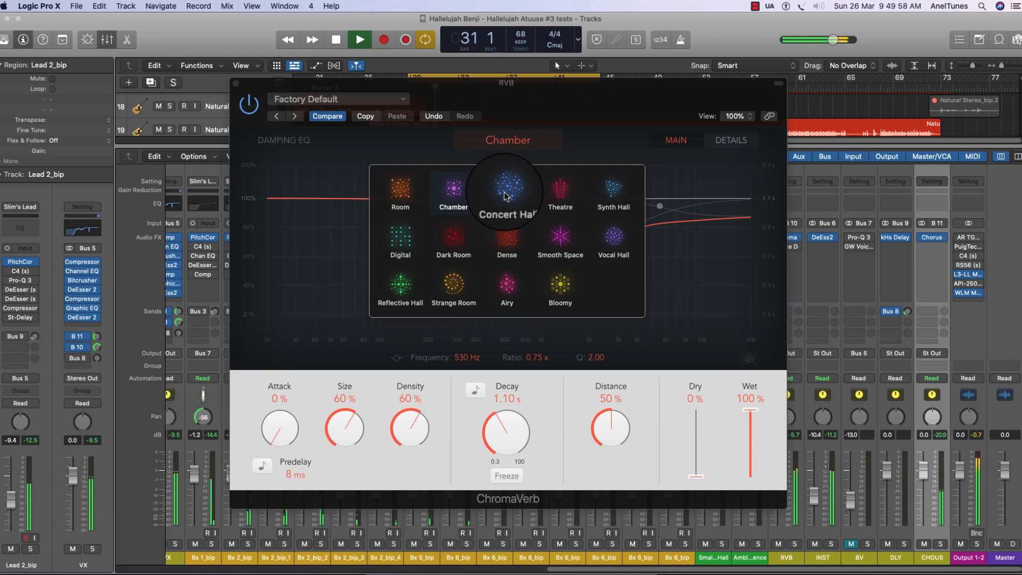
left_click(504, 196)
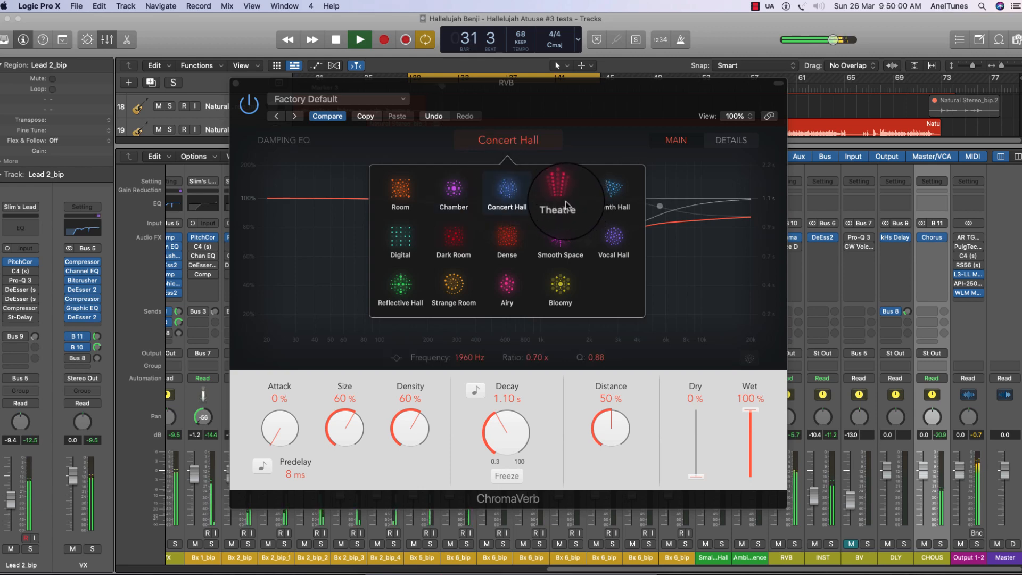
left_click(558, 196)
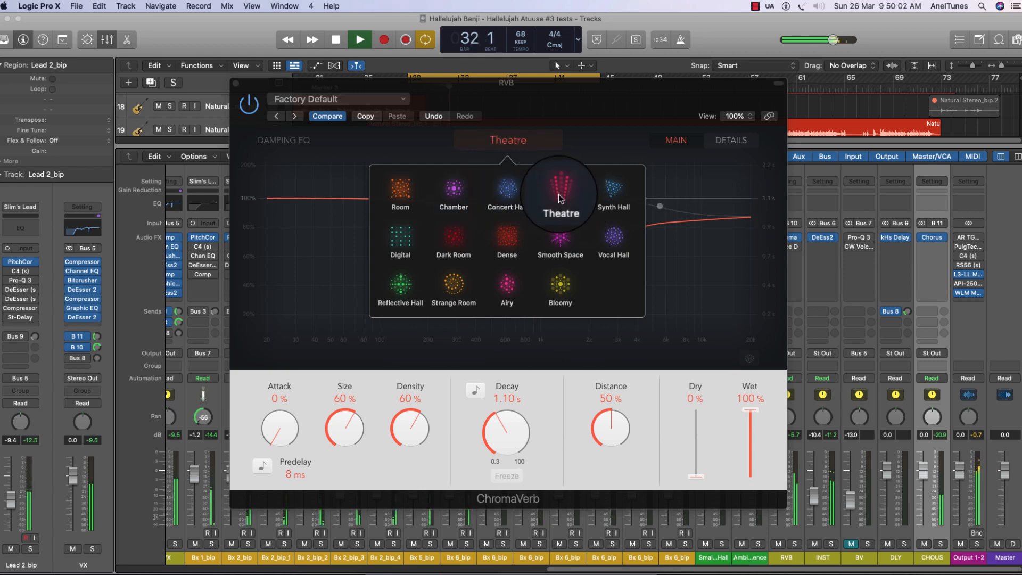
left_click(611, 198)
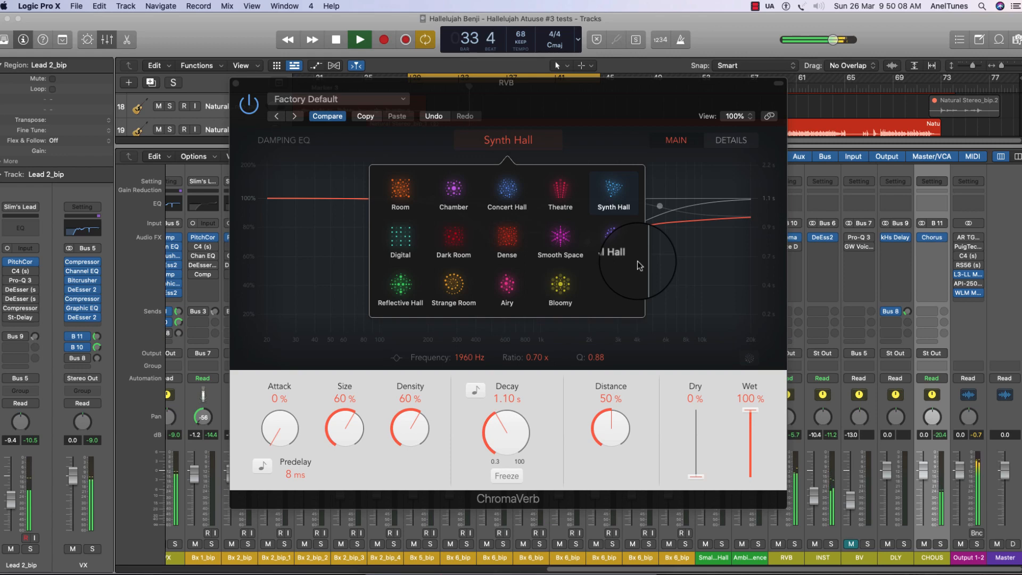
Audition the Digital, Dark Room, Dense, Smooth Space and Vocal Hall room types during playback
left_click(398, 234)
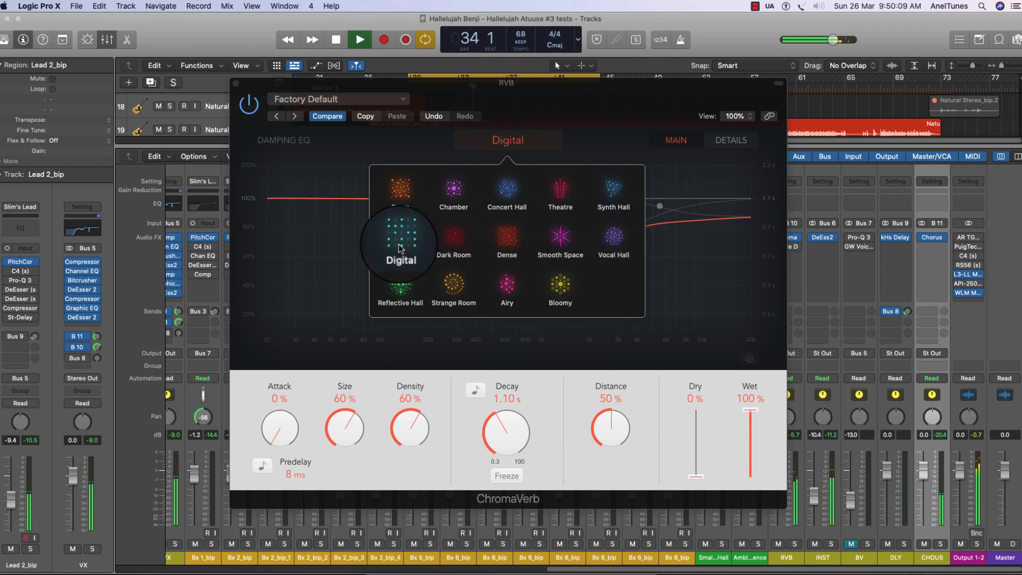
left_click(453, 245)
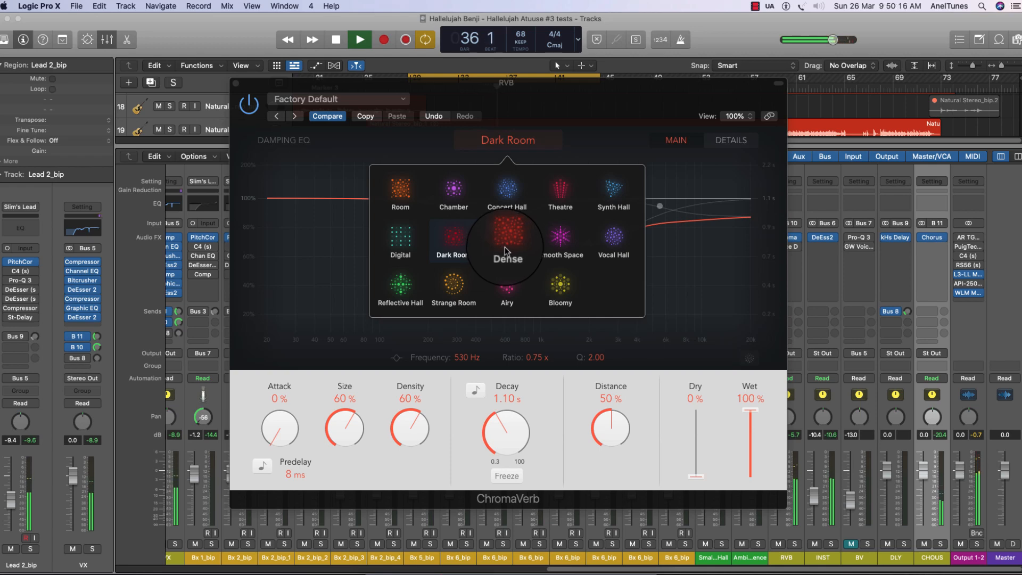
left_click(506, 244)
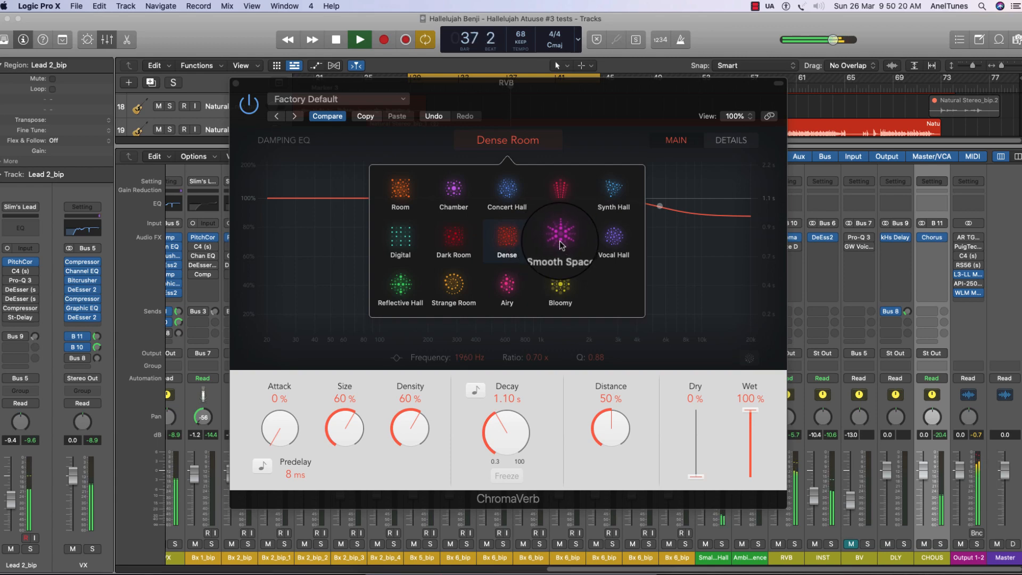
left_click(559, 241)
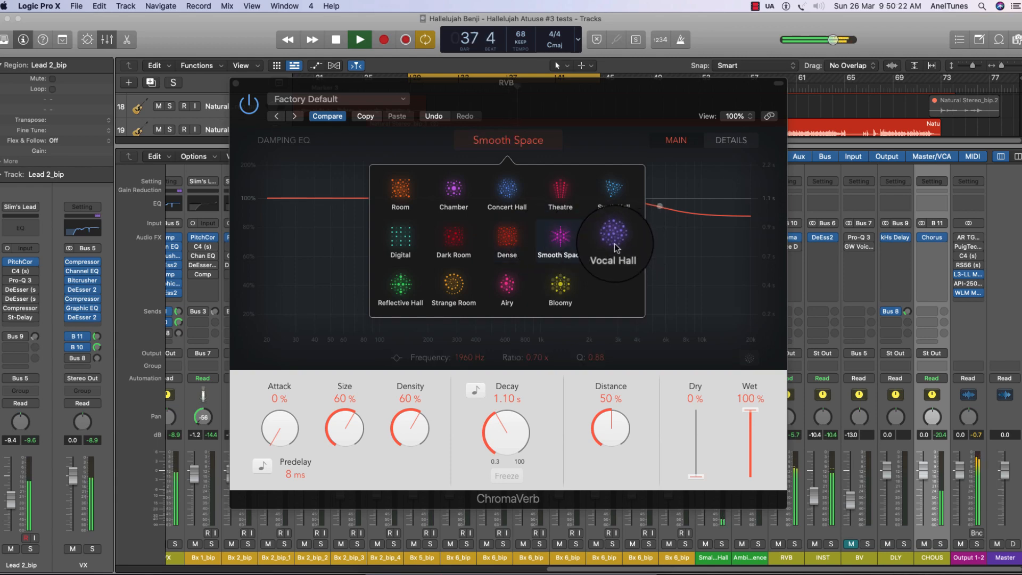
left_click(615, 246)
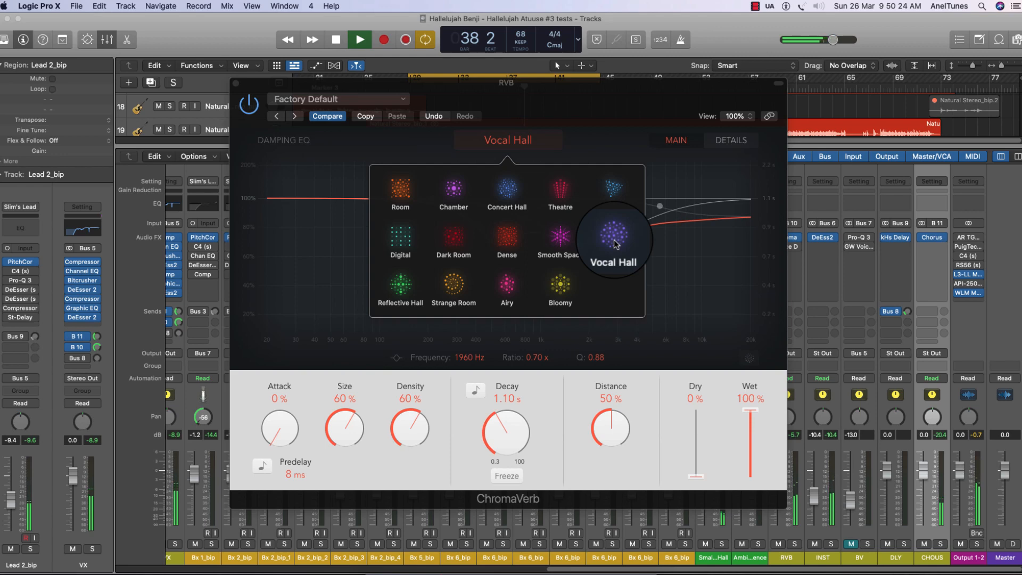
Audition the Bloomy, Airy, Strange Room and Reflective Hall room types, and stop playback
left_click(561, 287)
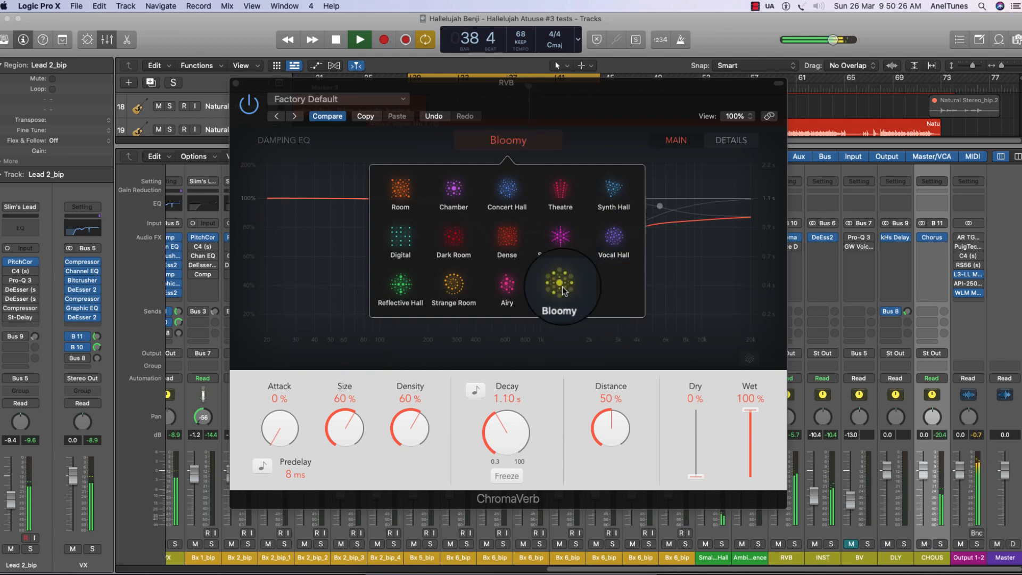
left_click(509, 290)
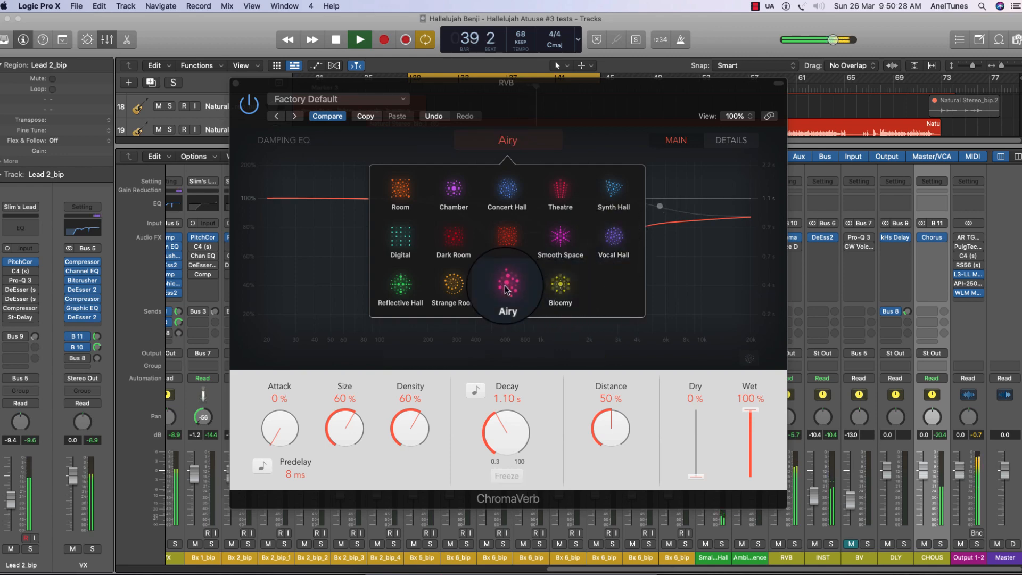
left_click(454, 289)
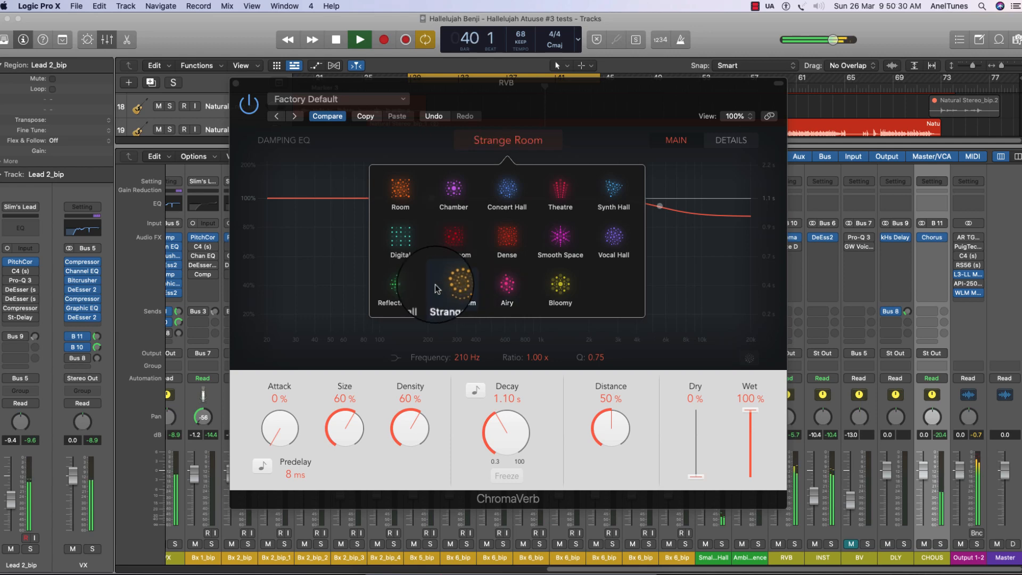
left_click(403, 292)
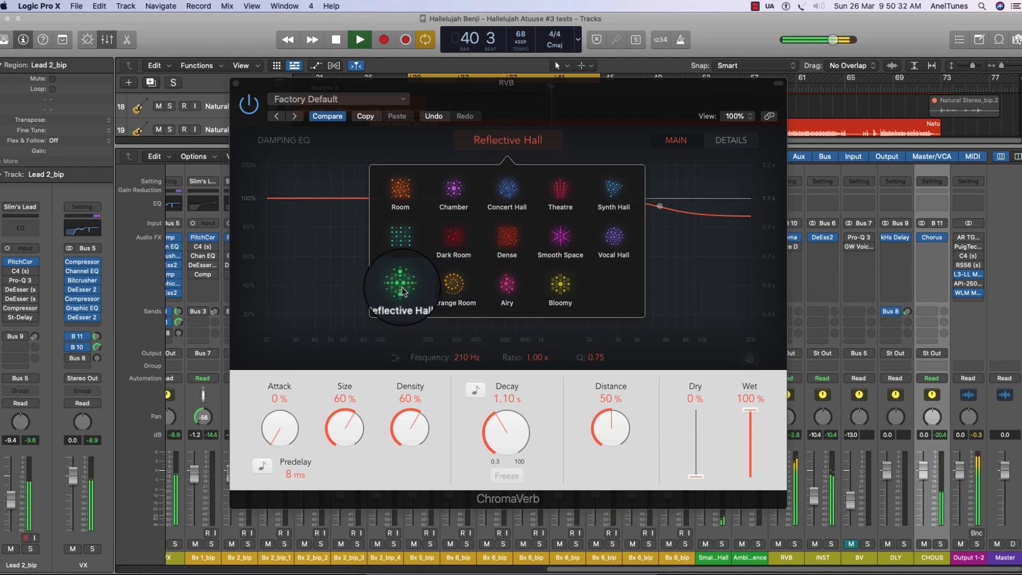
key("space")
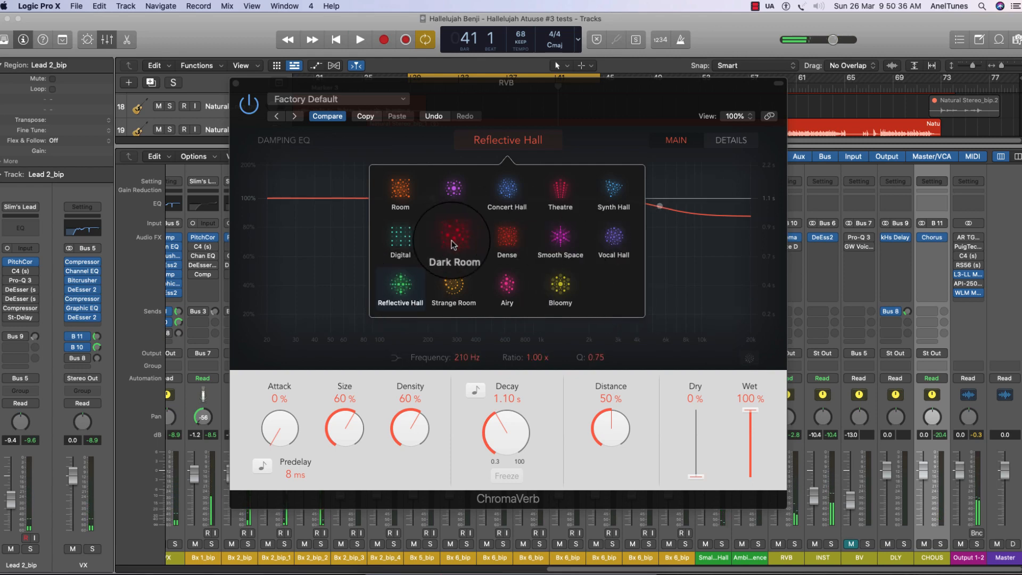
Try the Chamber and Theatre room types with playback stopped, and choose Vocal Hall for ChromaVerb
left_click_drag(575, 95, 589, 88)
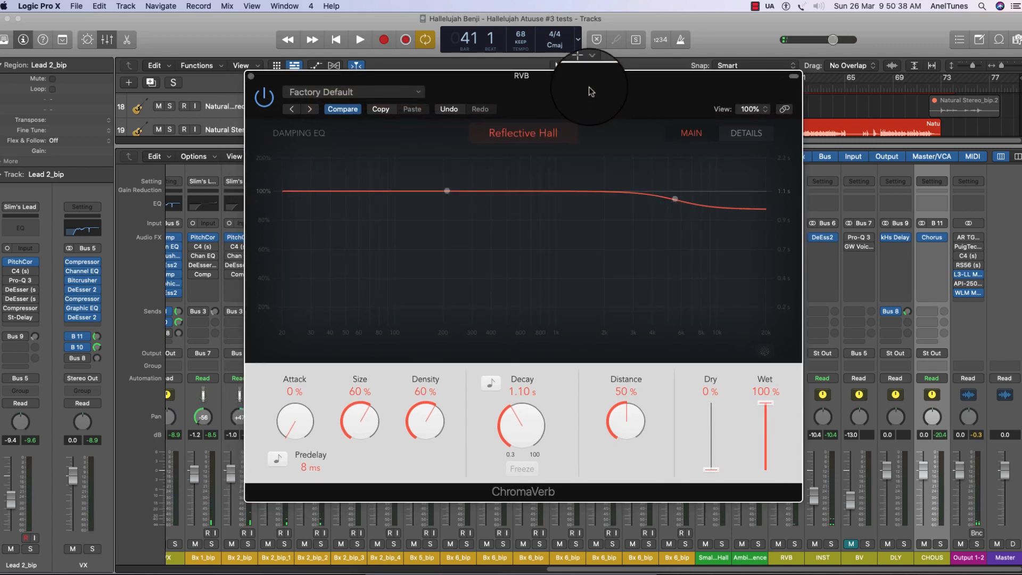
left_click(529, 128)
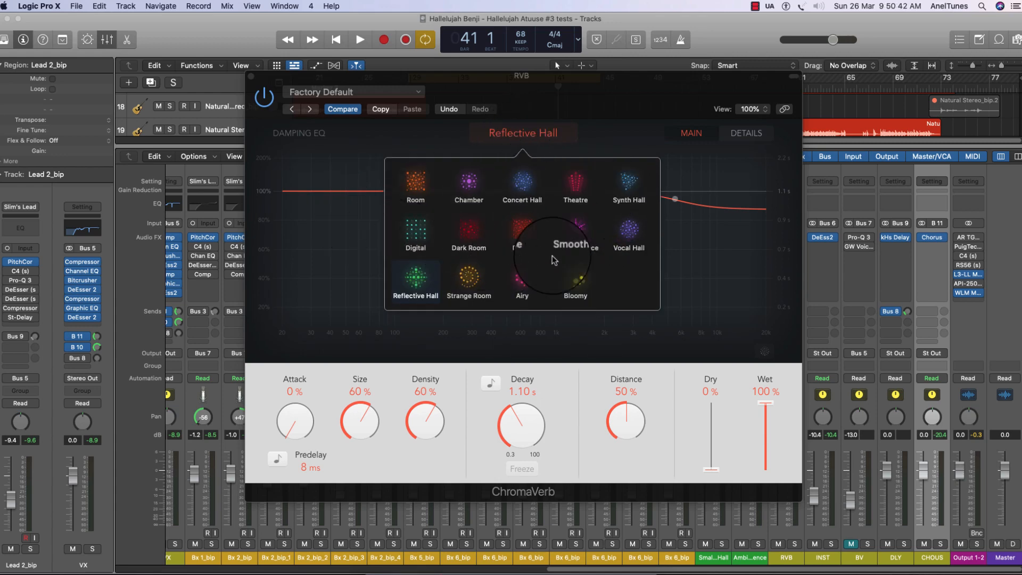
left_click(467, 185)
left_click(575, 186)
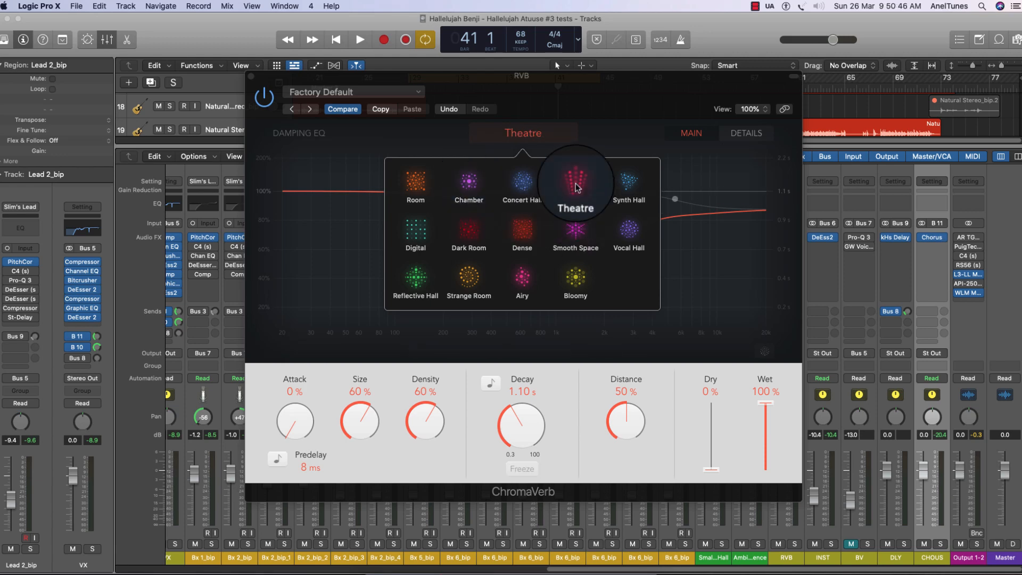
left_click(630, 237)
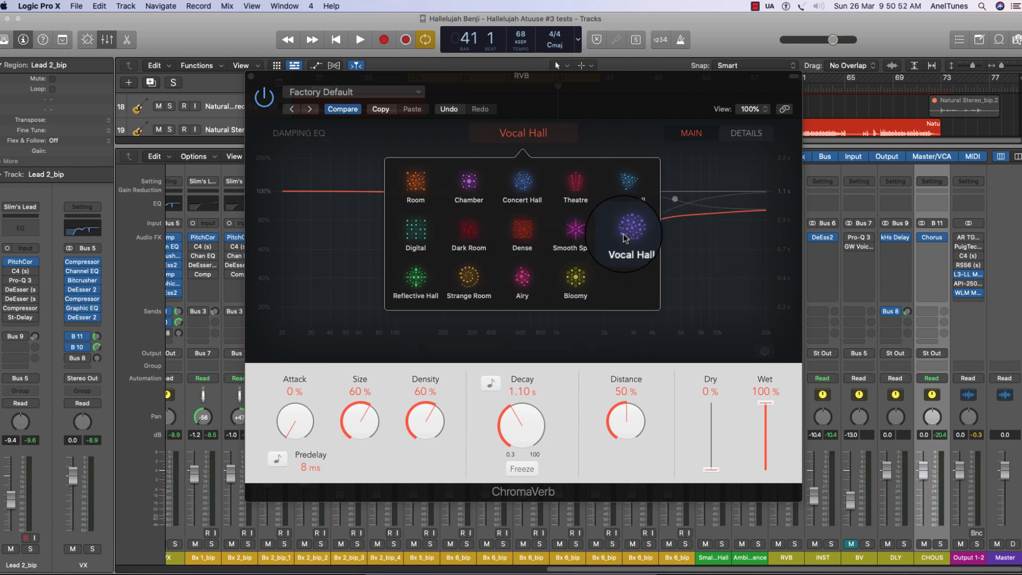
left_click(623, 234)
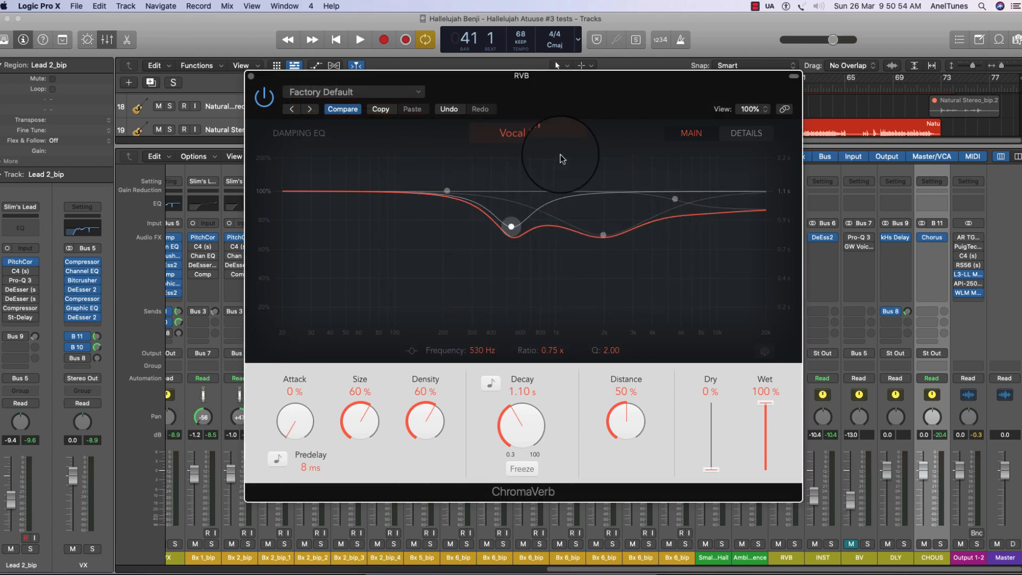
Set the Vocal Hall reverb's decay to 2.00 s, size to 100 % and predelay to 10 ms
left_click_drag(582, 89, 582, 107)
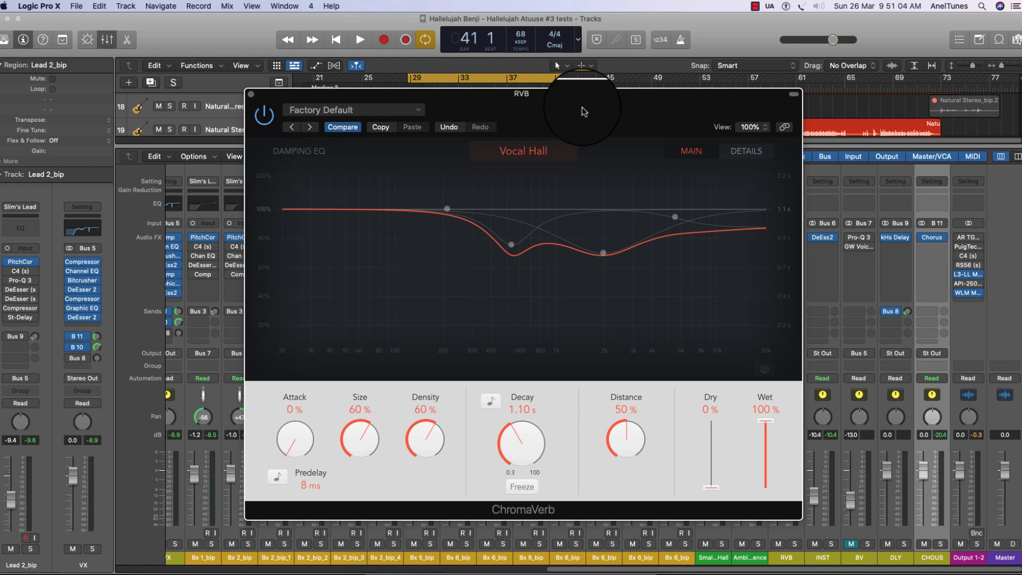
left_click_drag(601, 112, 598, 105)
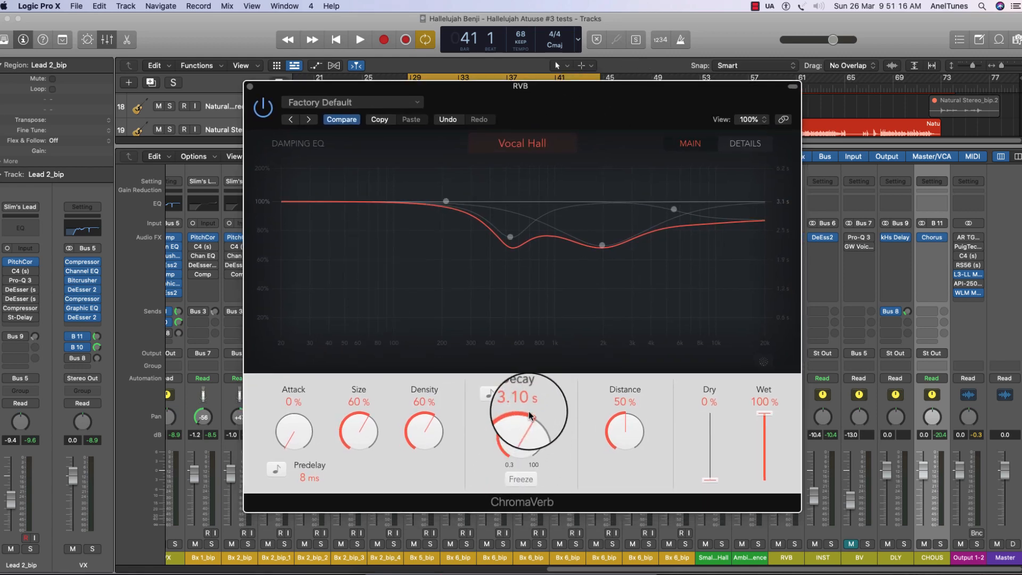
left_click_drag(518, 448, 528, 425)
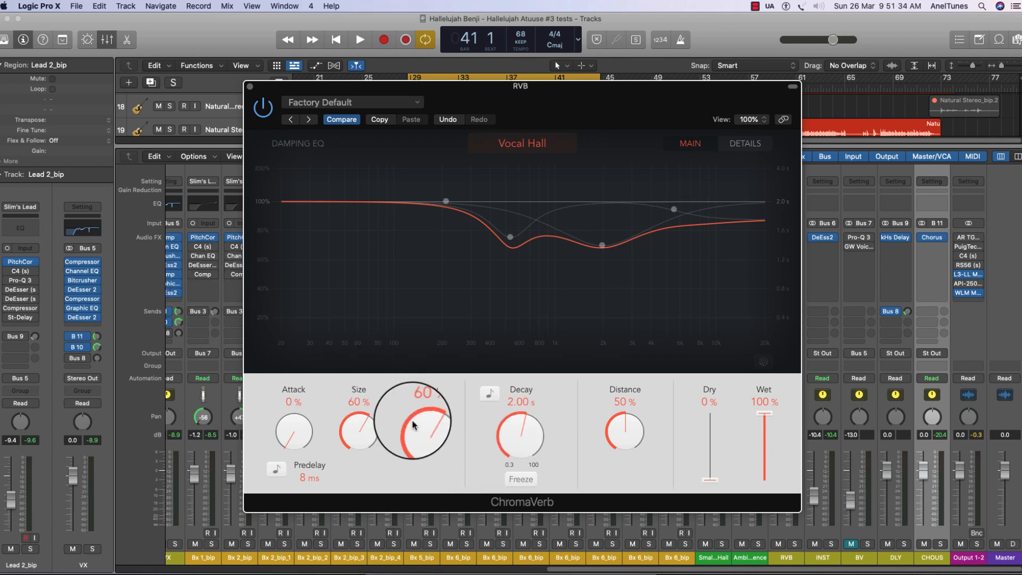
left_click_drag(359, 430, 390, 366)
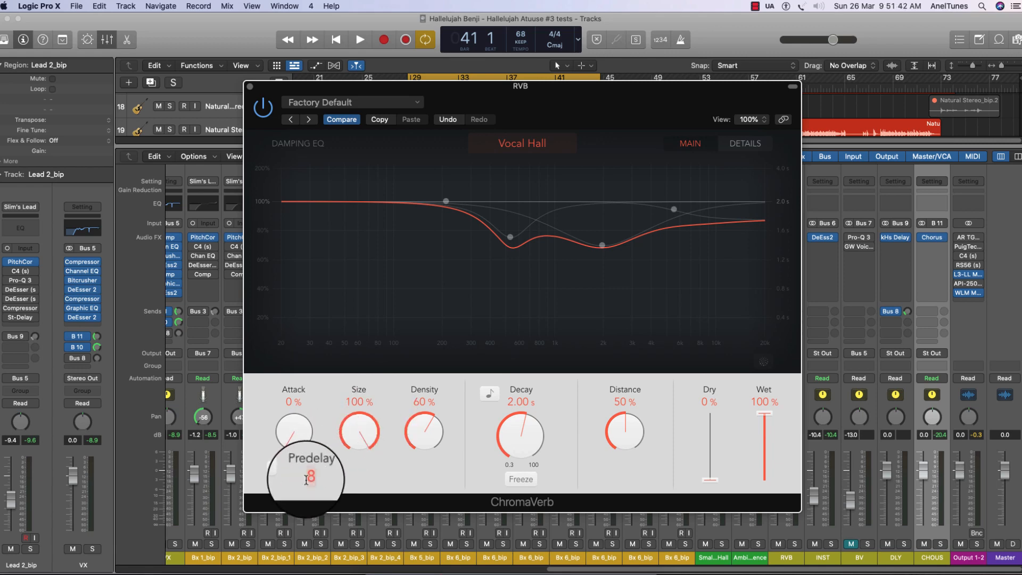
type("0 ms")
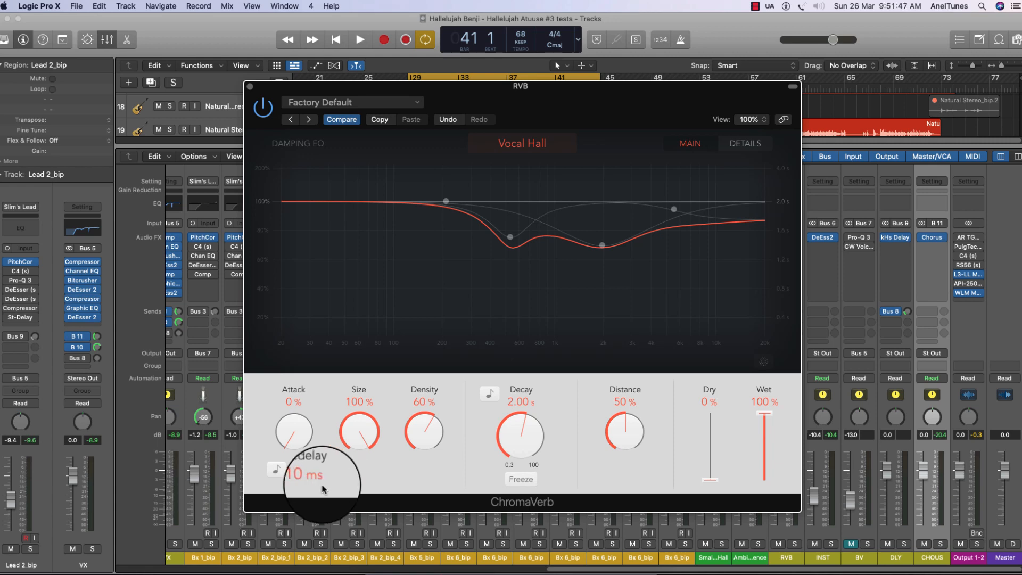
key("Return")
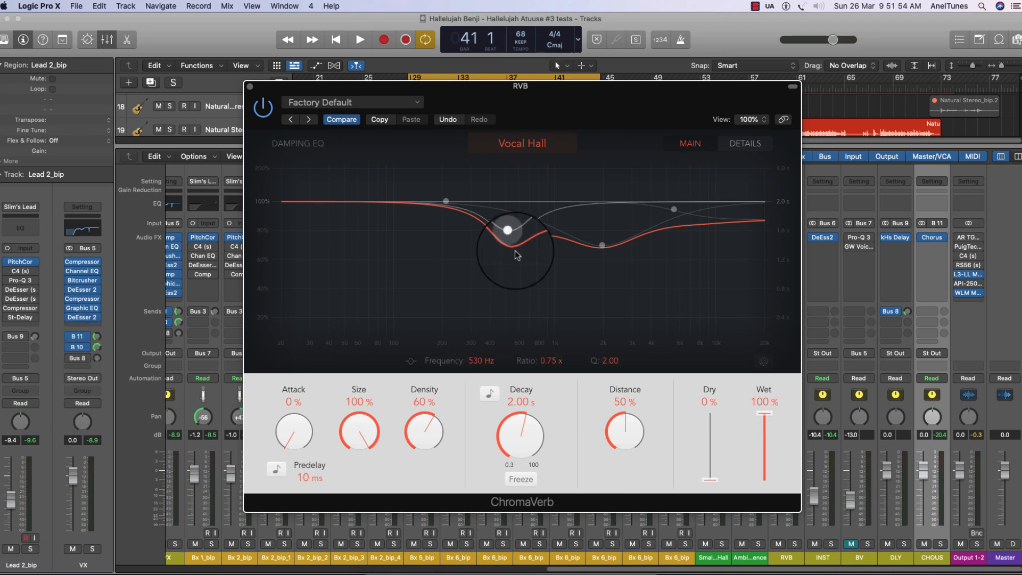
Play a short part of the cycled section to hear the adjusted Vocal Hall reverb, and stop playback
mouse_move(574, 111)
left_mouse_down()
mouse_move(582, 86)
mouse_move(568, 101)
left_mouse_up()
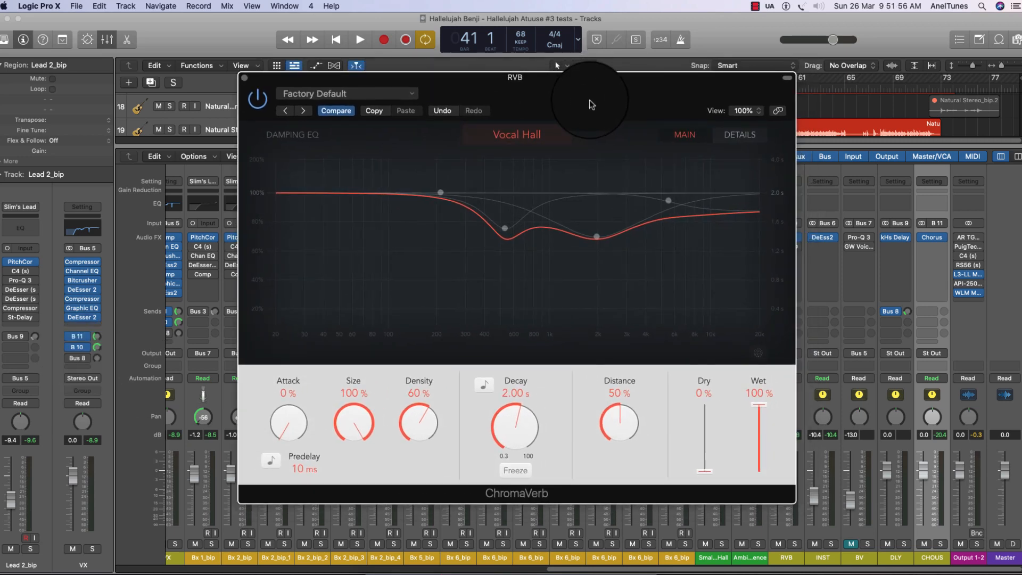
key("space")
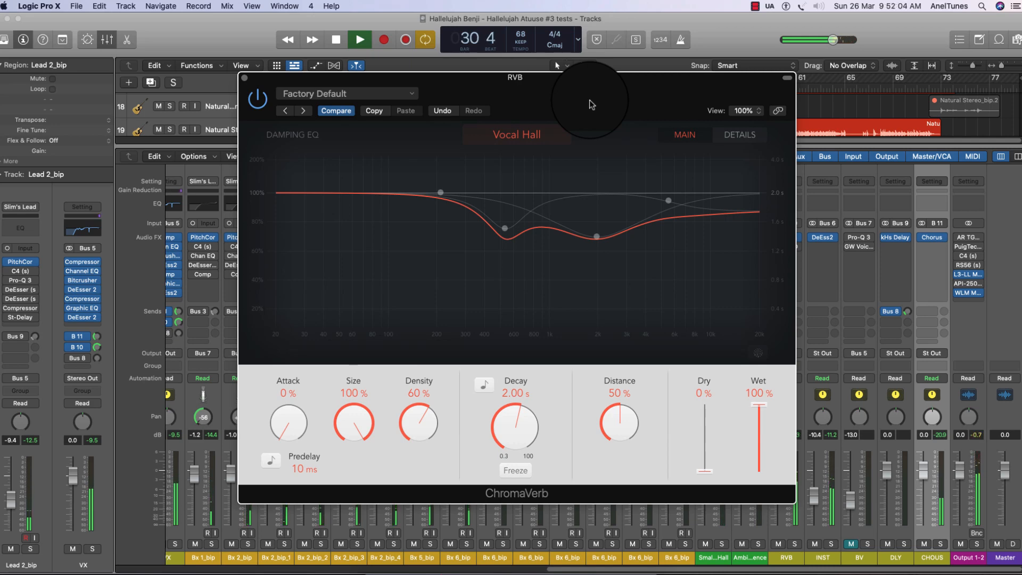
key("space")
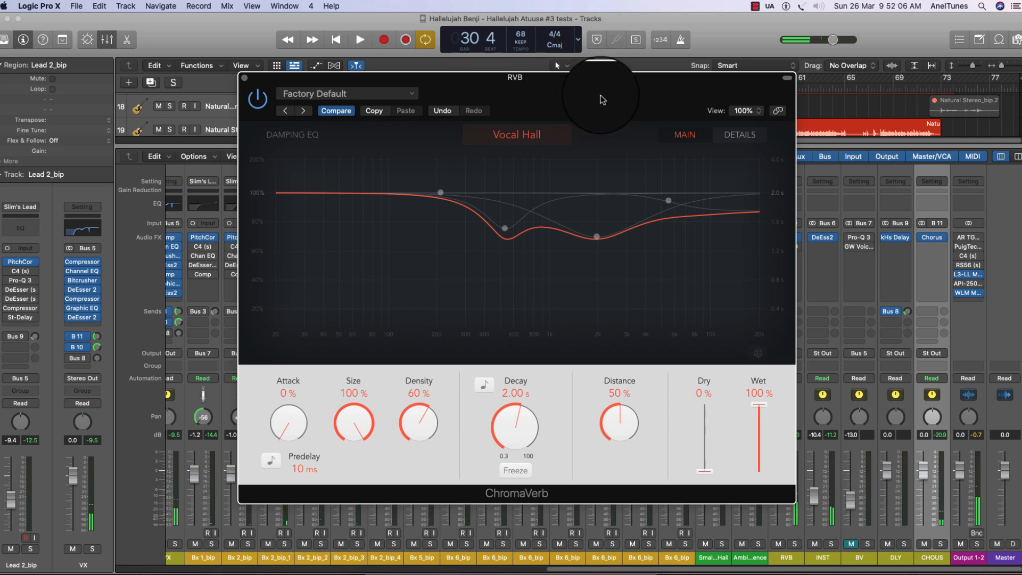
Play the cycled section again from its start to hear the VX channel's send through the Vocal Hall reverb
left_click_drag(605, 100, 589, 119)
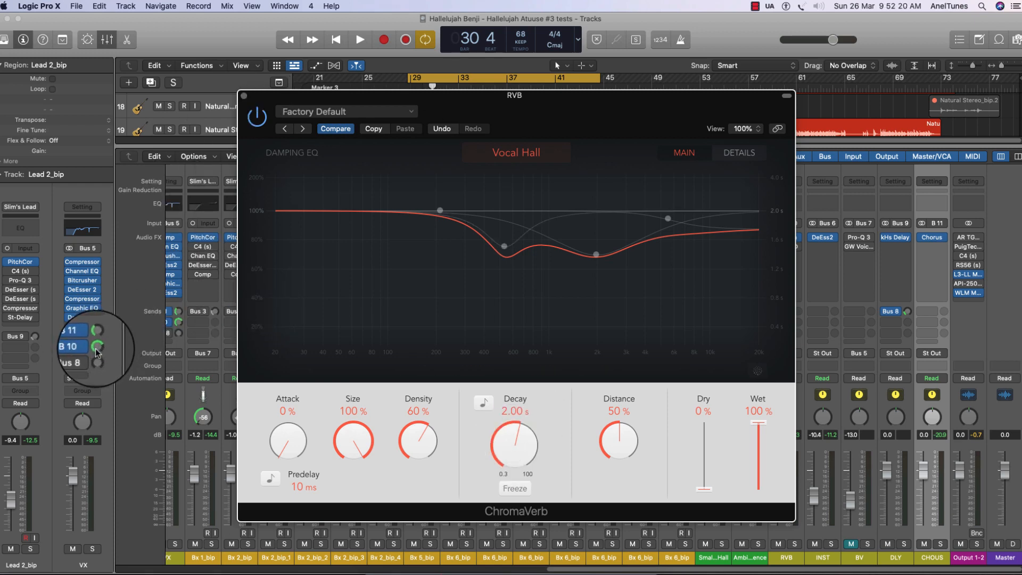
key("space")
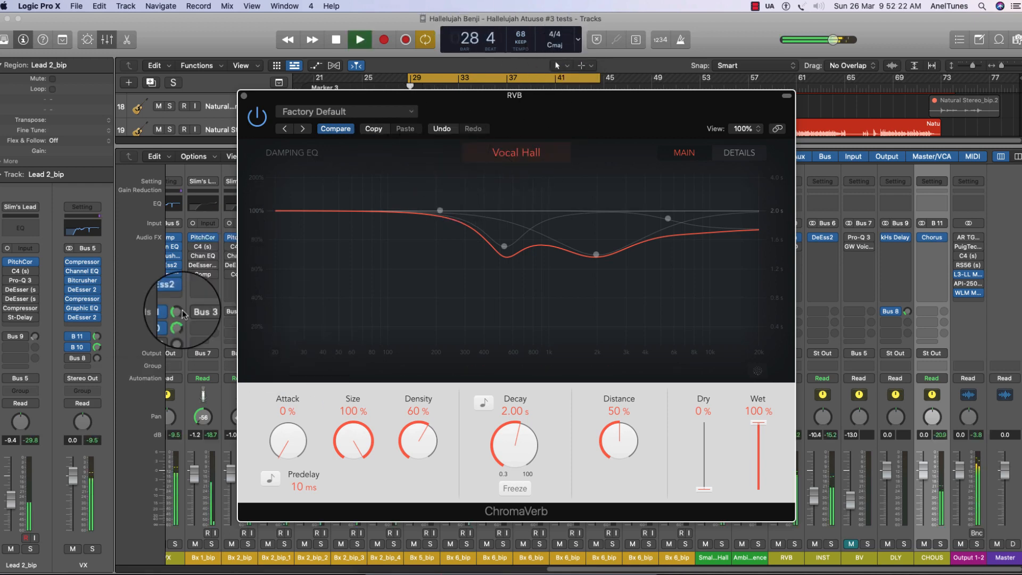
left_click_drag(103, 372, 116, 396)
left_click_drag(525, 121, 525, 115)
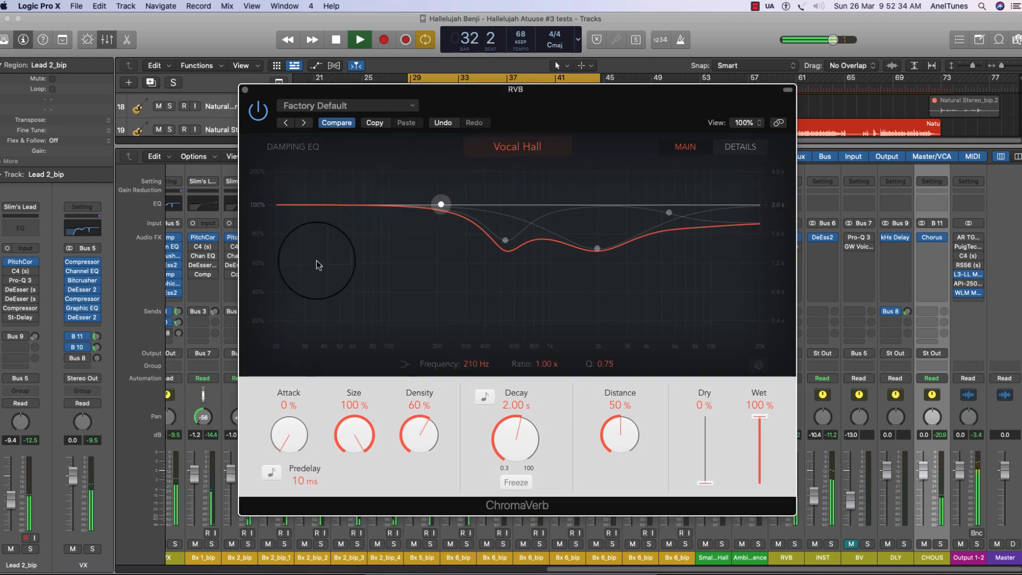
Raise the VX channel's Bus 10 send slightly during playback, stop playback and close the ChromaVerb window
mouse_move(97, 347)
left_mouse_down()
mouse_move(99, 355)
mouse_move(97, 344)
left_mouse_up()
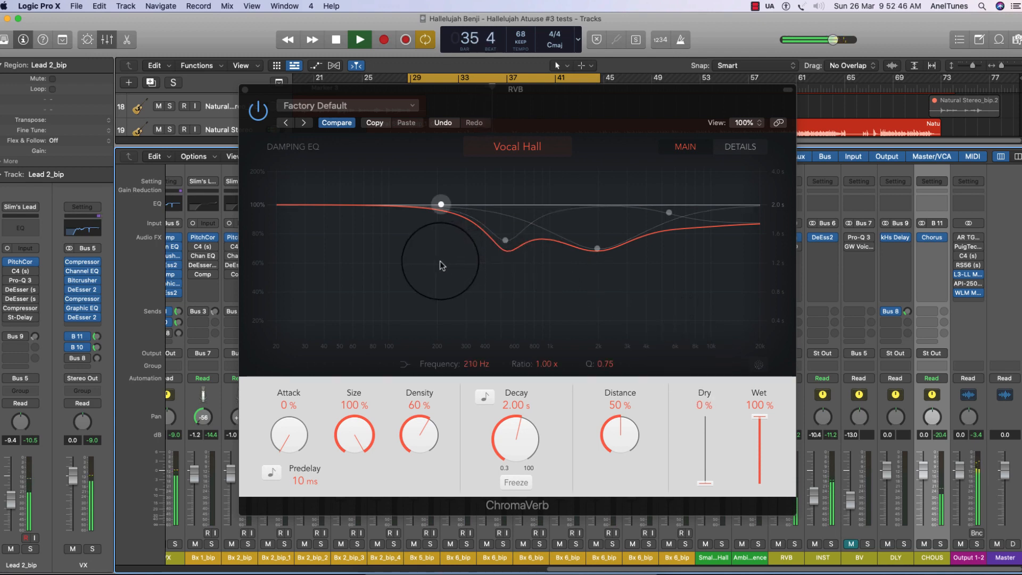
key("space")
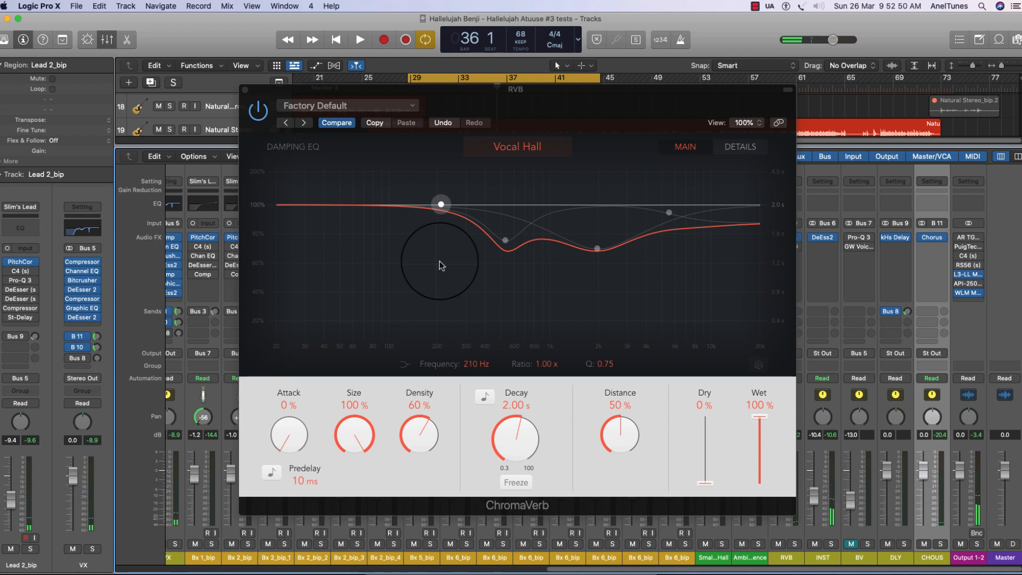
left_click_drag(516, 112, 501, 110)
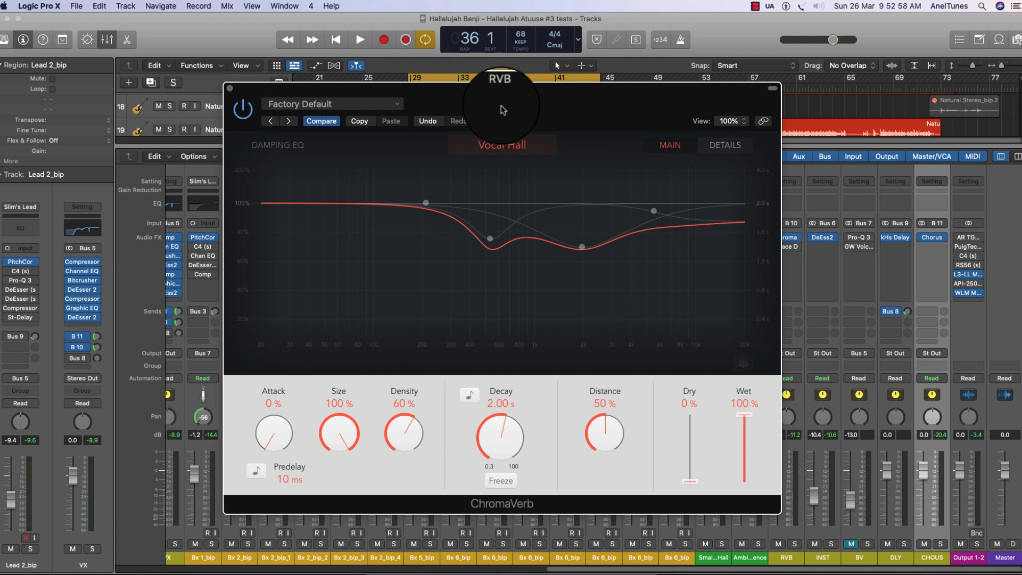
left_click_drag(500, 107, 526, 94)
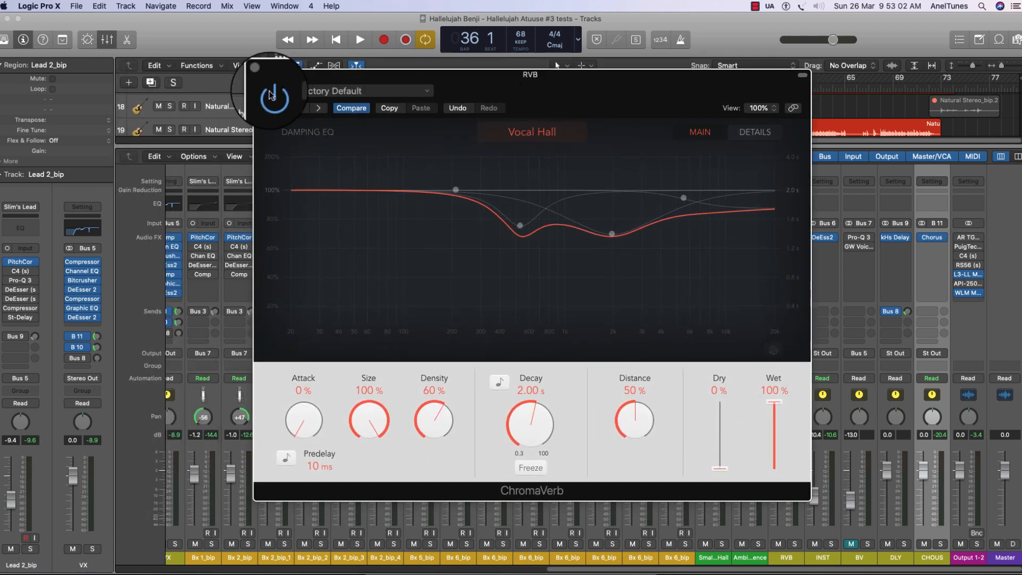
left_click(259, 76)
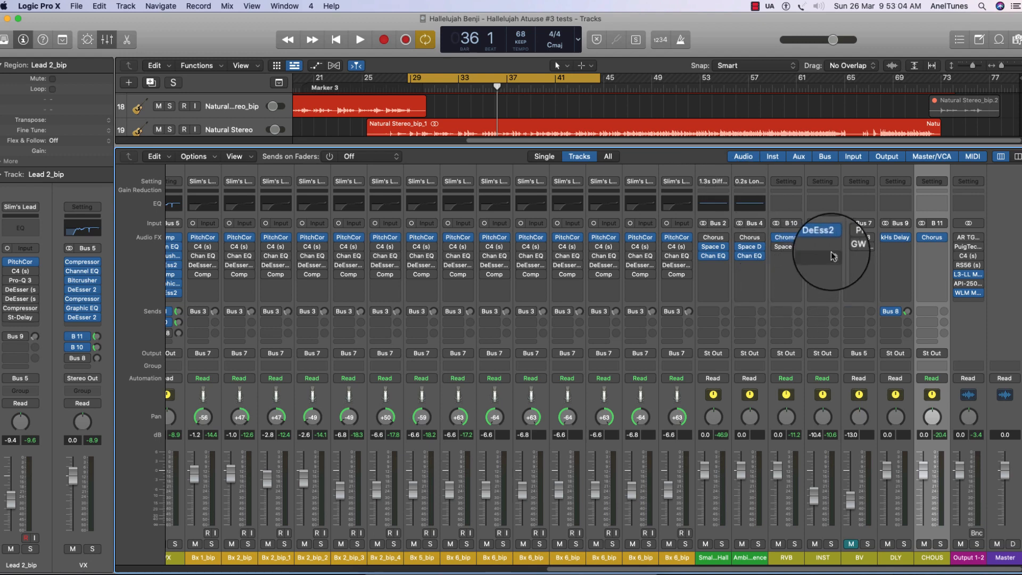
Insert a Channel EQ after the existing reverbs on the RVB bus and solo the RVB channel
left_click(793, 257)
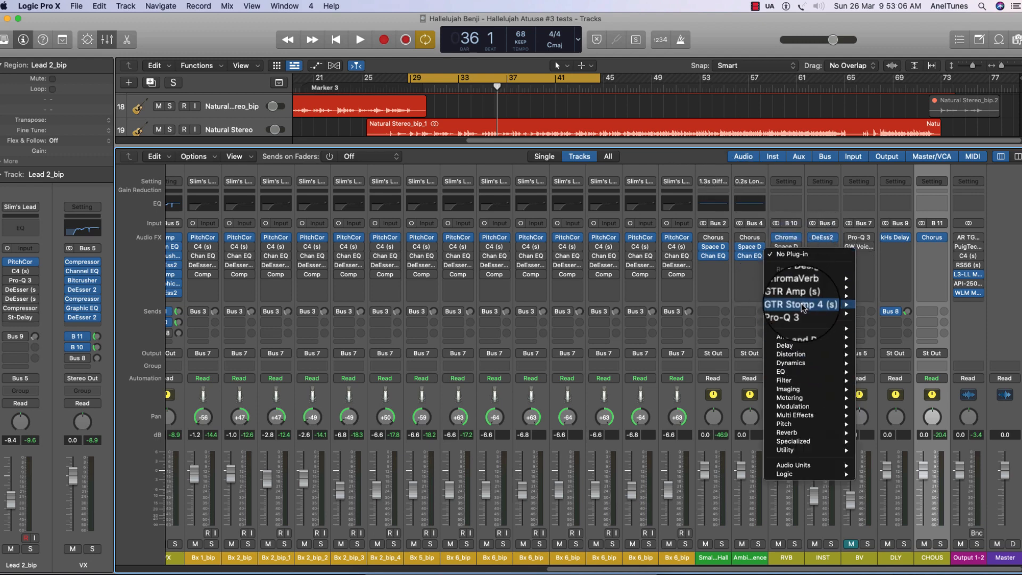
mouse_move(799, 291)
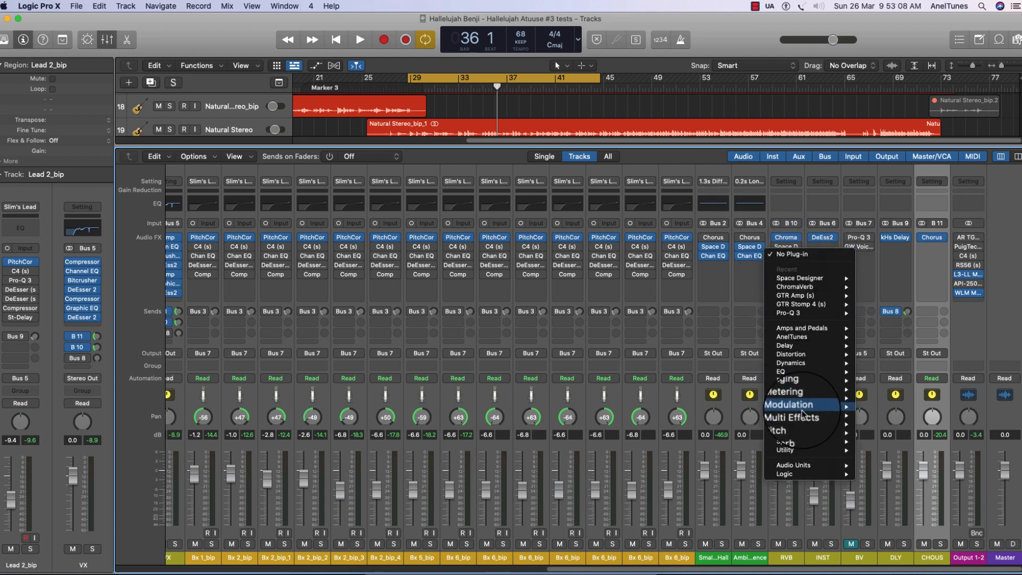
left_click(806, 179)
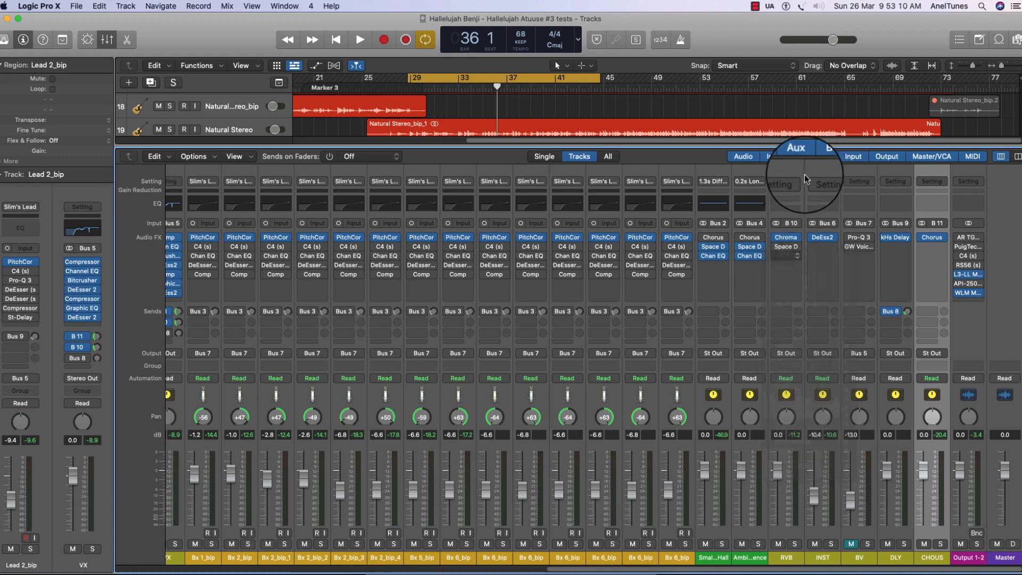
left_click(787, 204)
left_click_drag(656, 179, 620, 183)
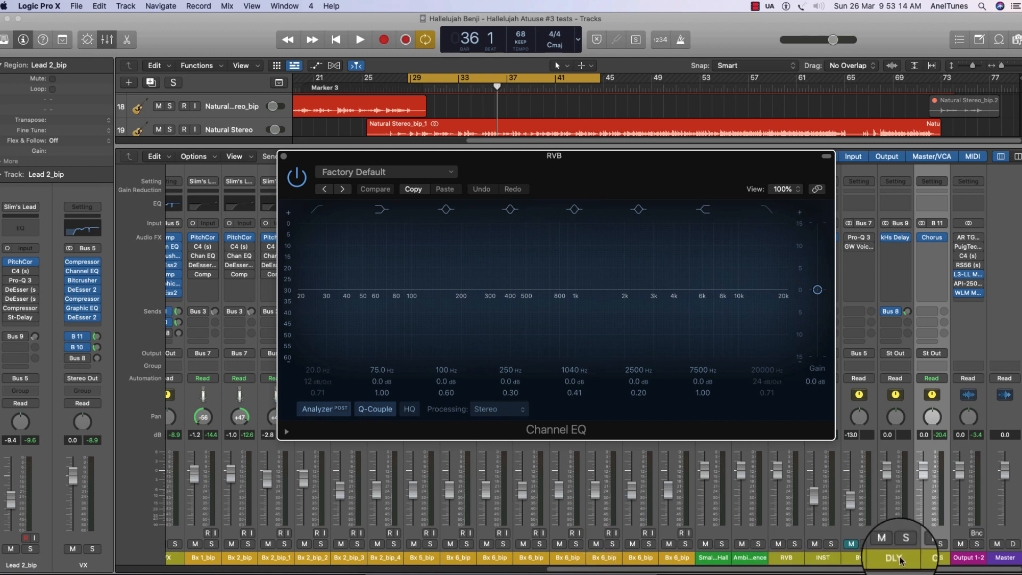
left_click(794, 543)
left_click_drag(752, 169, 716, 154)
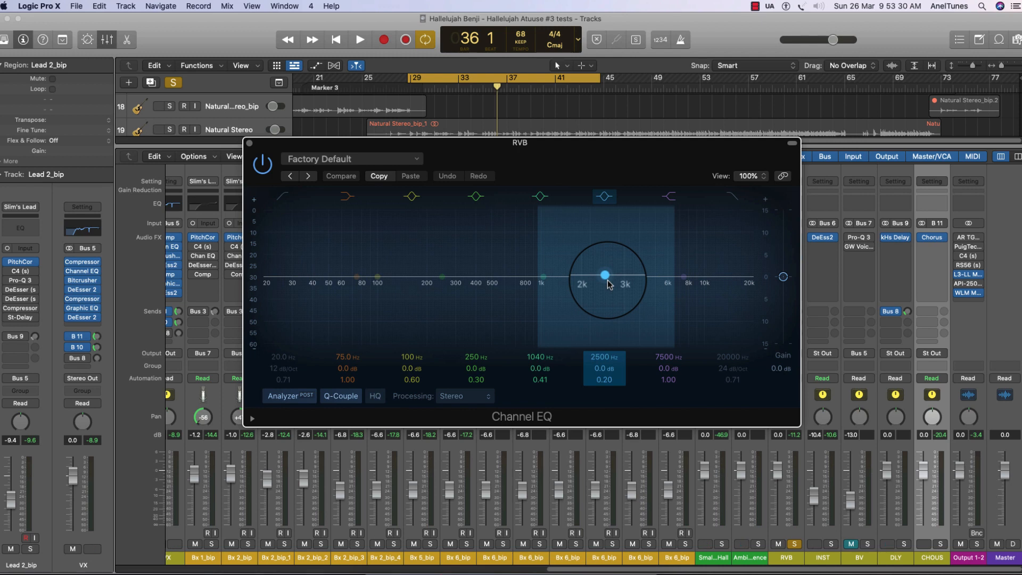
Play the soloed reverb and turn the Channel EQ's 2500 Hz band into a -10.6 dB cut at 6900 Hz with Q 0.67
key("space")
left_click_drag(609, 283, 605, 232)
scroll(605, 232, "up", 10)
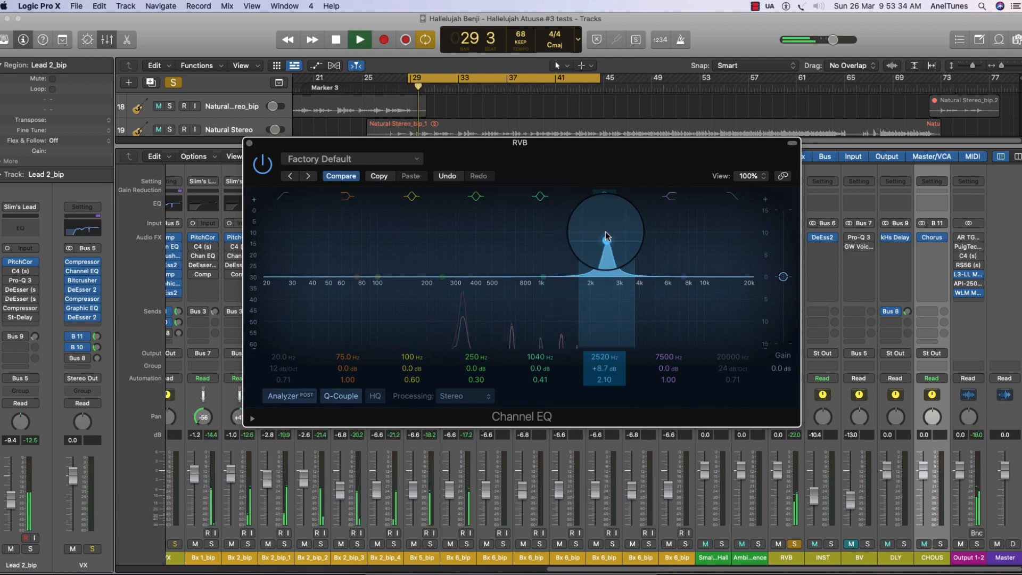
scroll(607, 235, "down", 8)
left_click_drag(606, 235, 680, 330)
key("space")
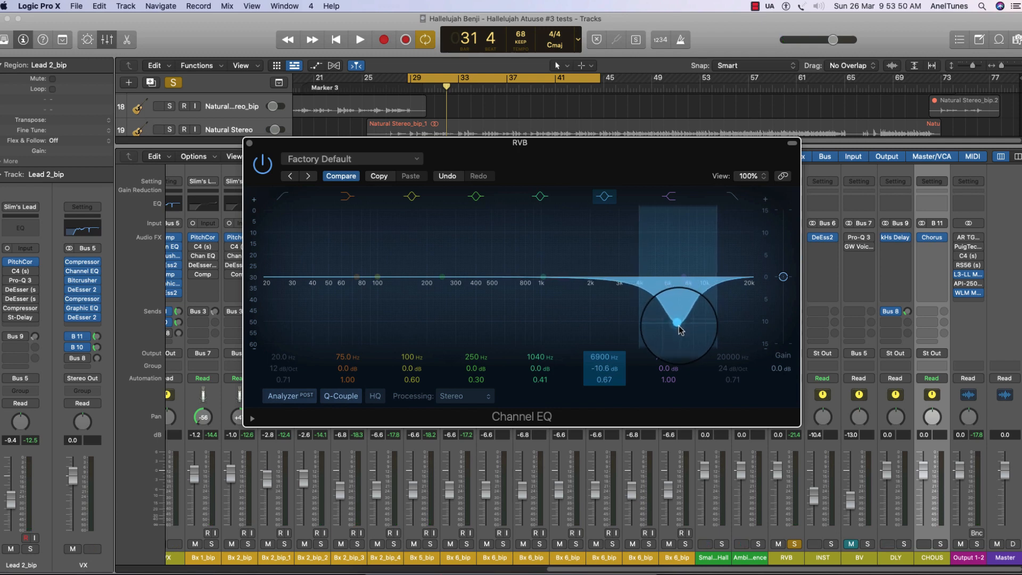
Play the equalized reverb briefly in solo, close the Channel EQ and unsolo the RVB channel
key("space")
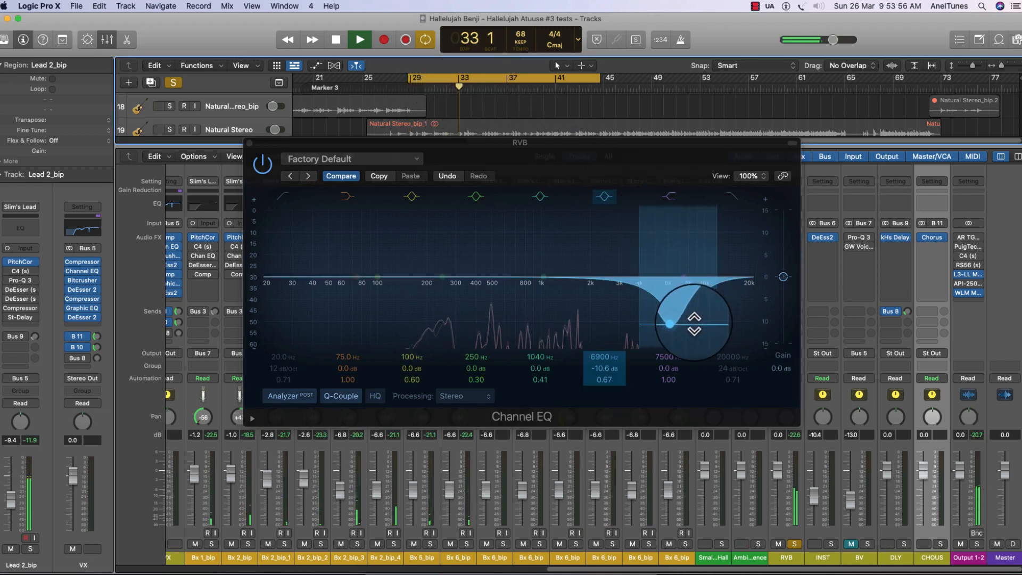
key("space")
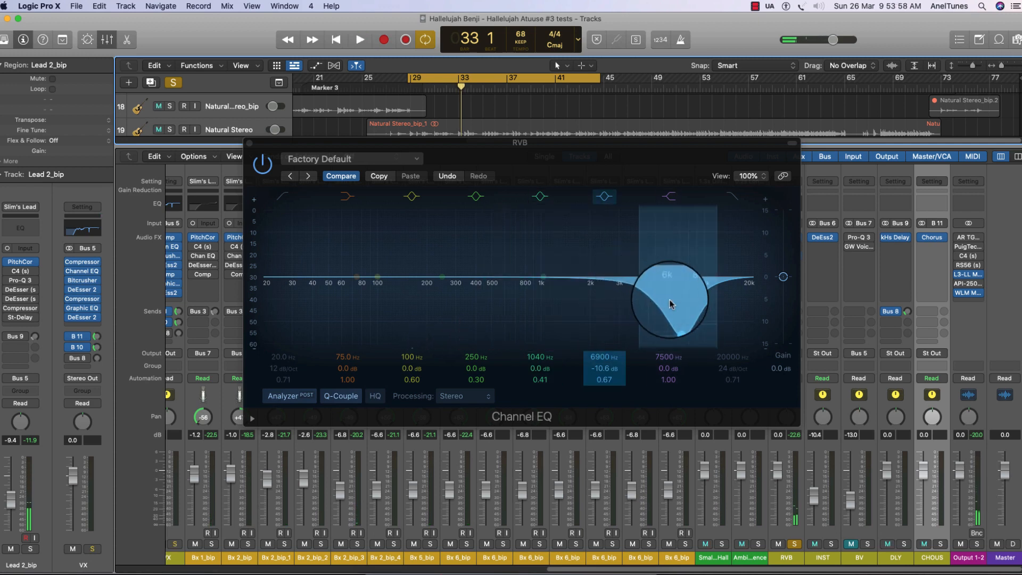
left_click(247, 143)
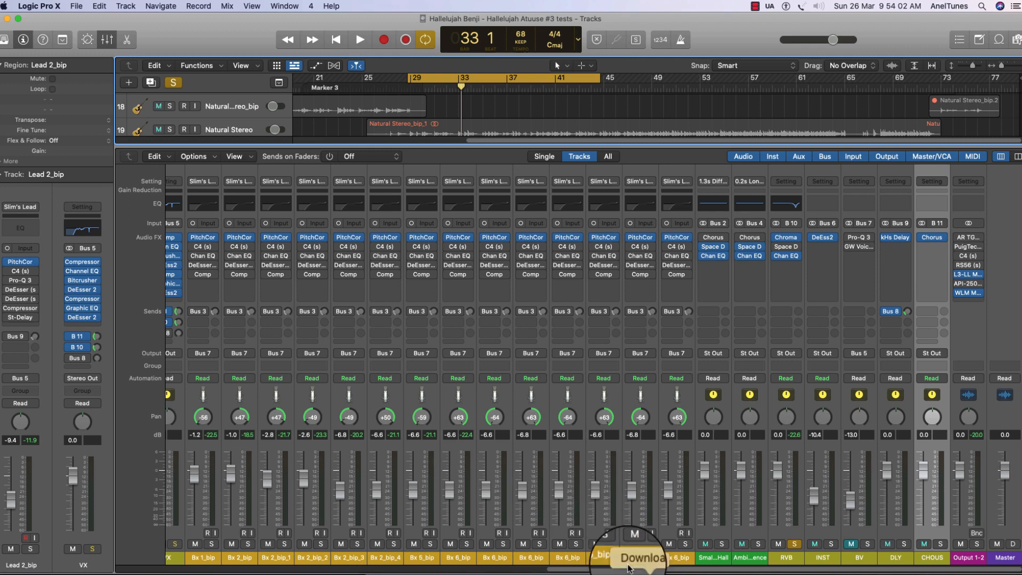
left_click(794, 543)
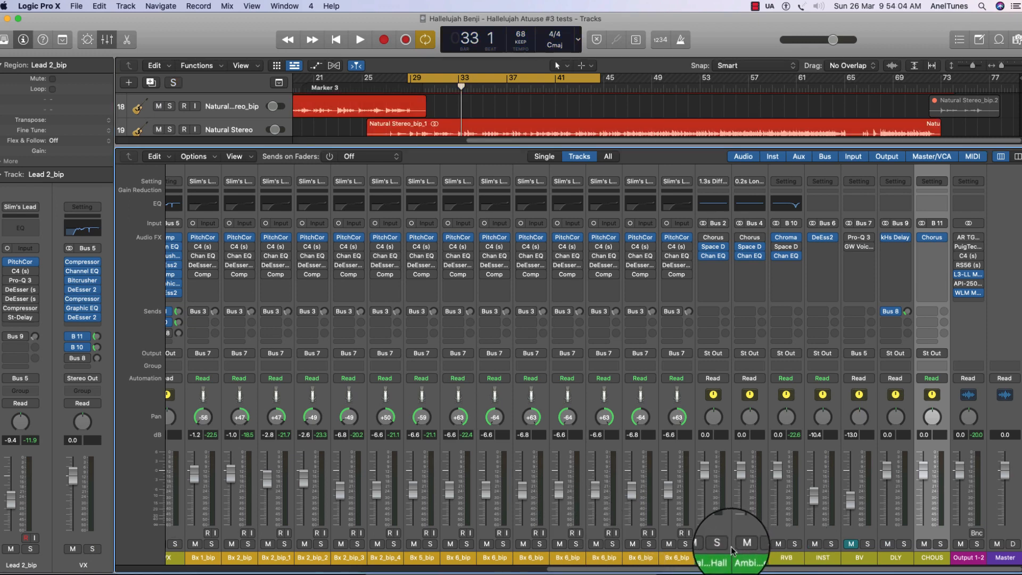
Play the cycled section in the full mix, lower the VX channel's Bus 10 send slightly and stop playback
key("space")
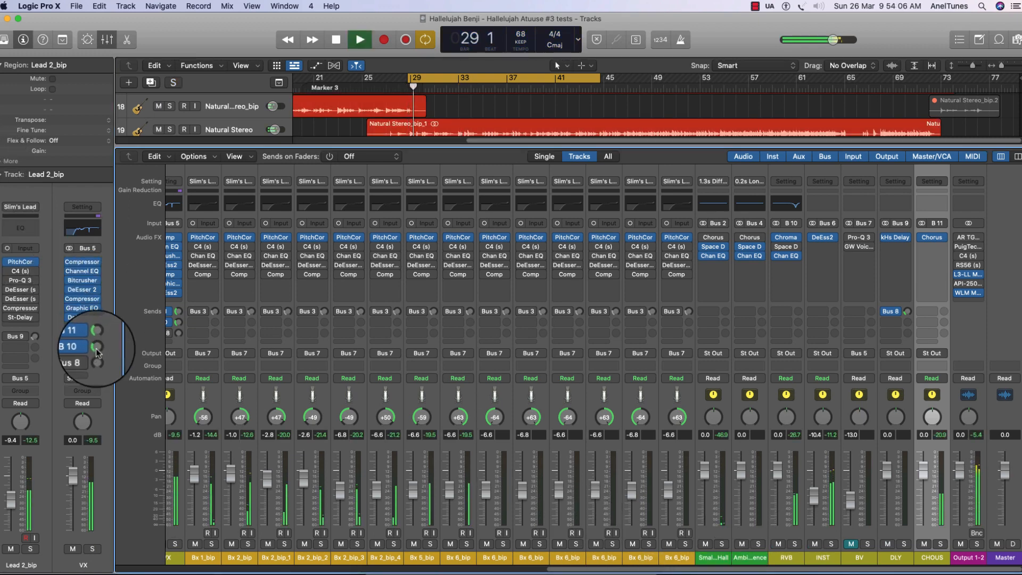
left_click_drag(97, 351, 97, 358)
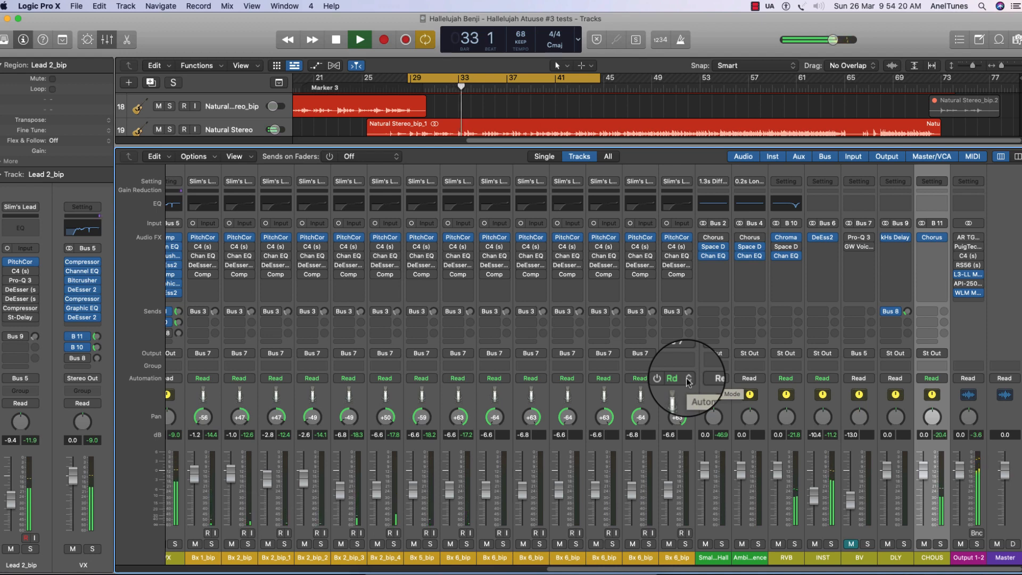
key("space")
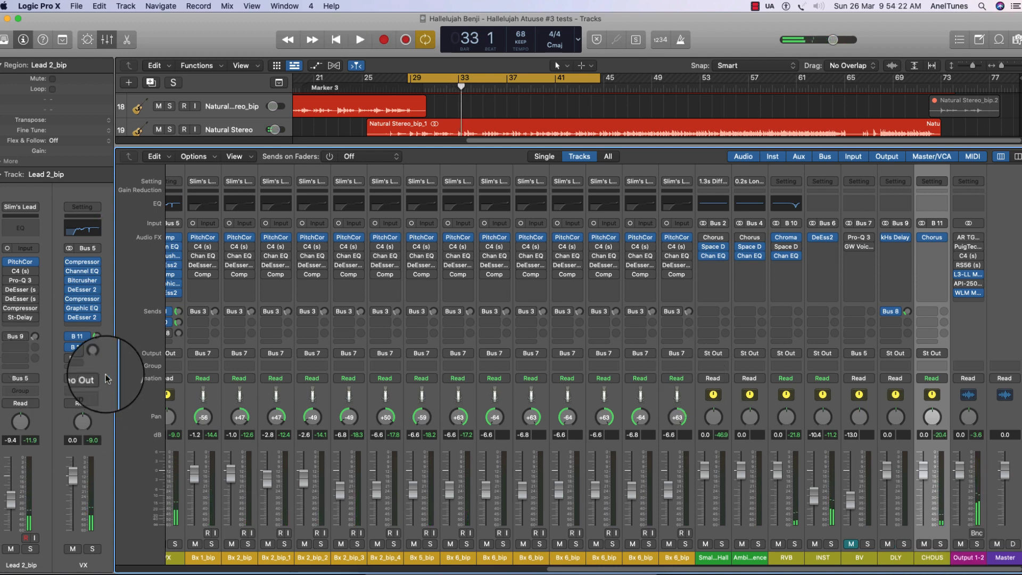
Turn off cycling and compare playback of the mix with the VX channel's Bus 10 send bypassed and with it active
left_click(486, 80)
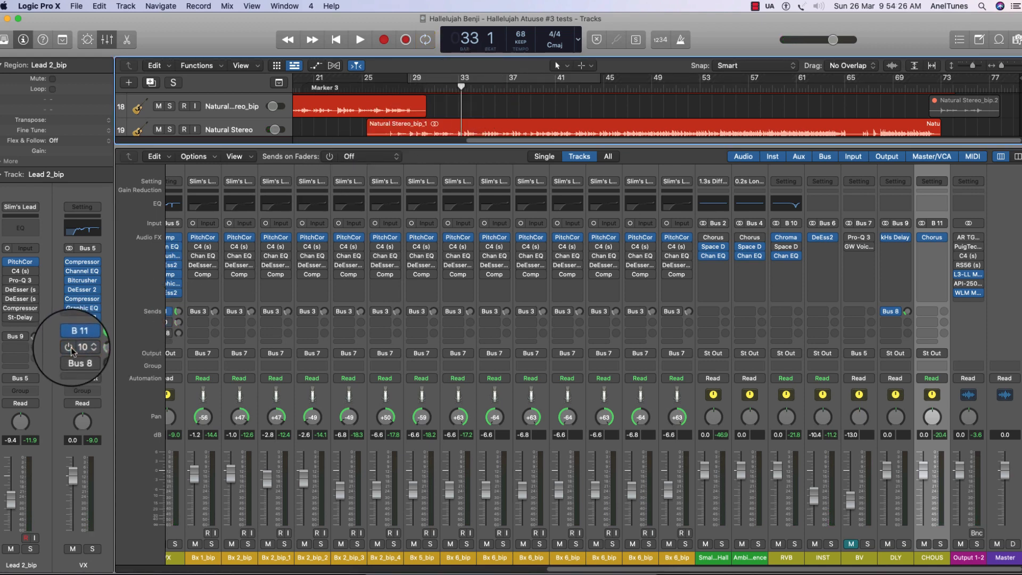
key("space")
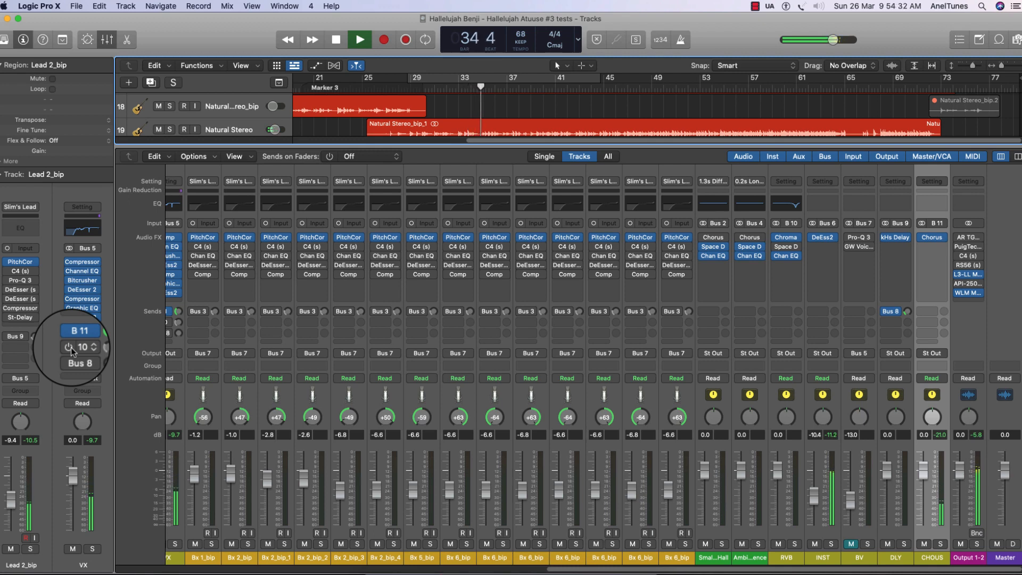
key("space")
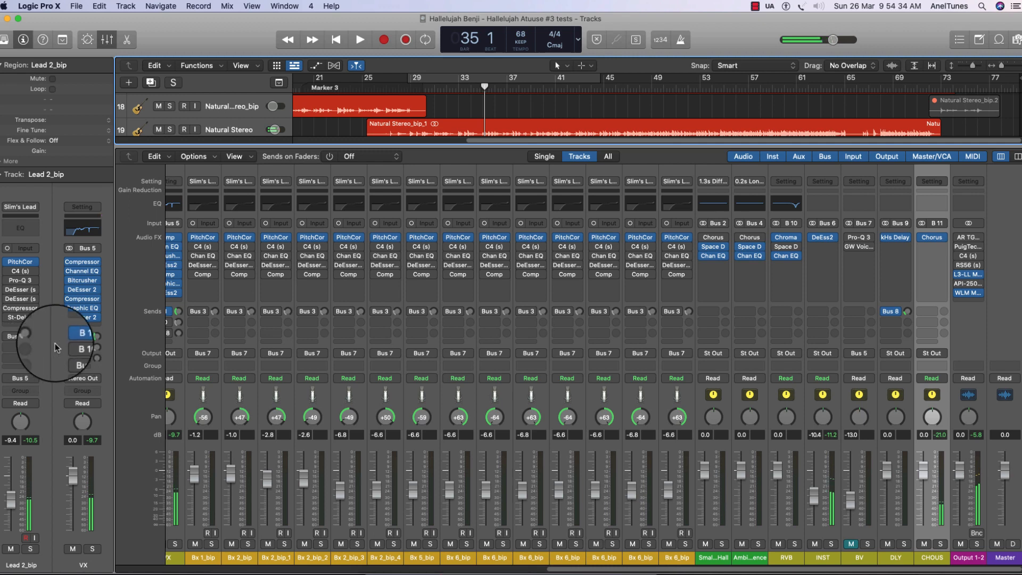
key("space")
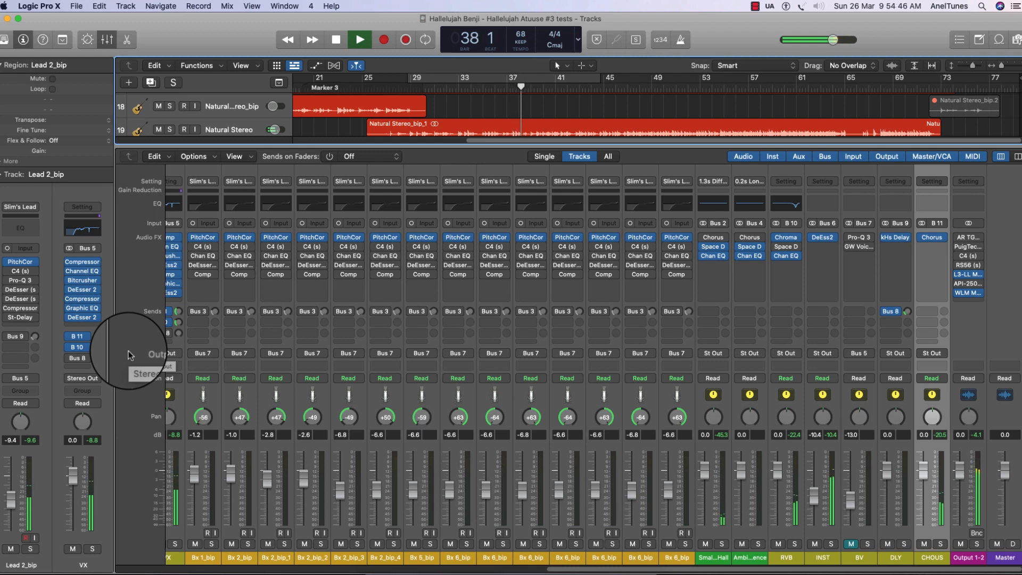
key("space")
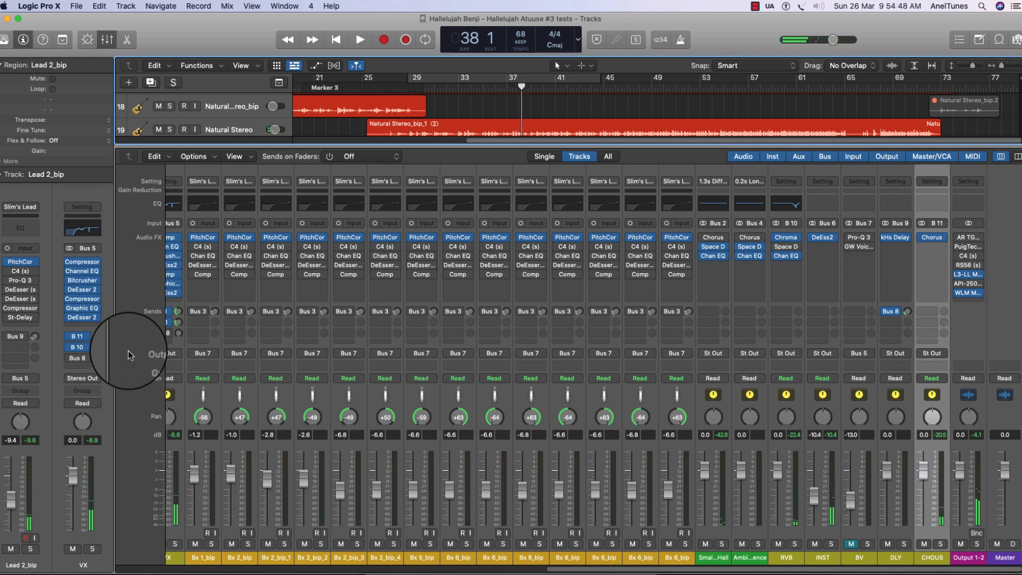